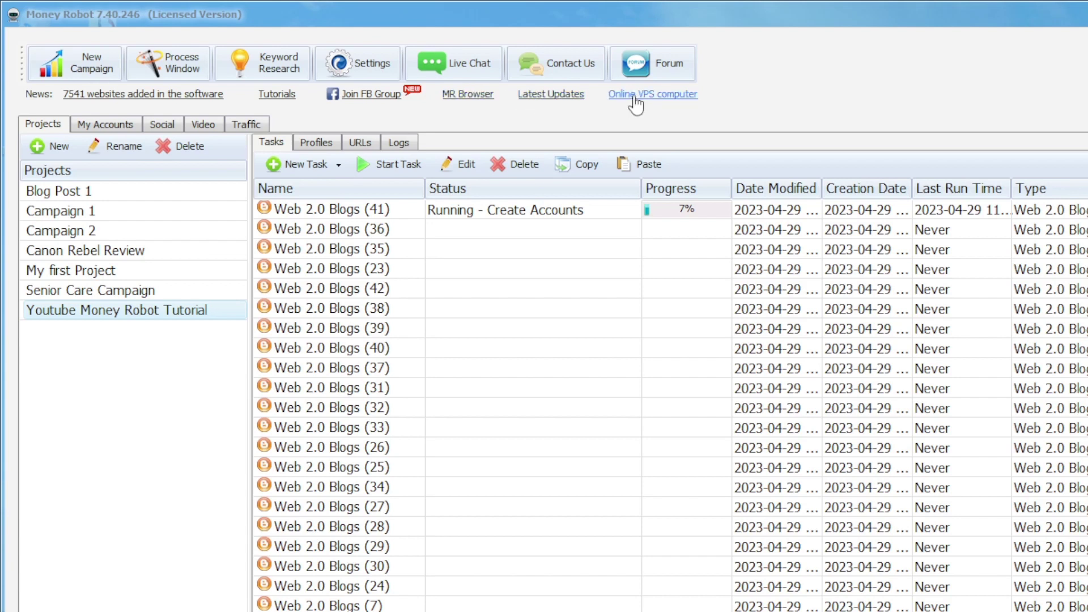
- Look through the accounts overview and the social media, video ranking and search engine traffic pages
click(666, 100)
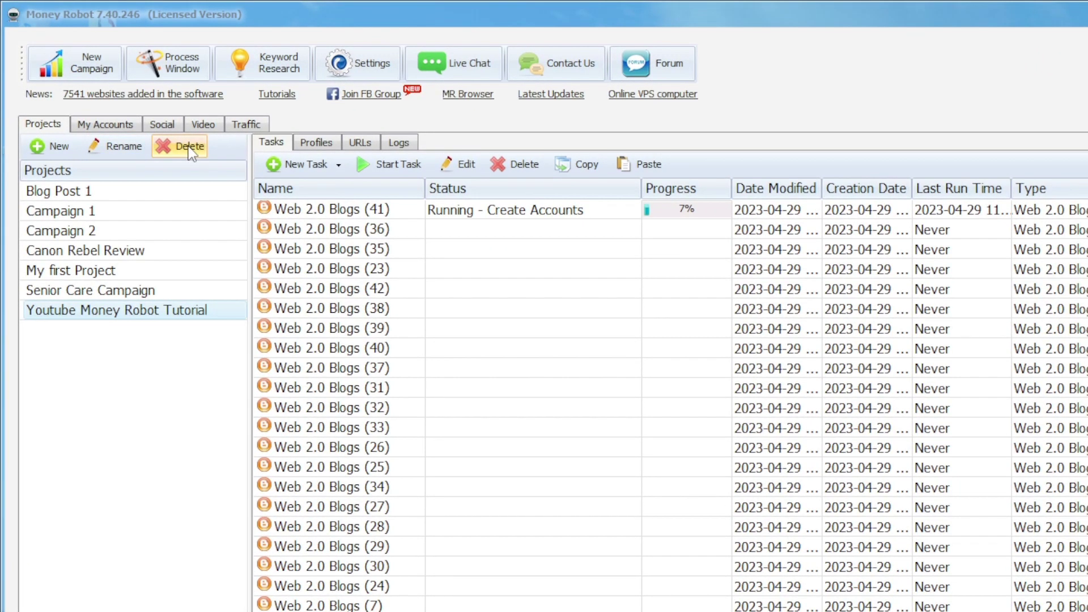
click(99, 128)
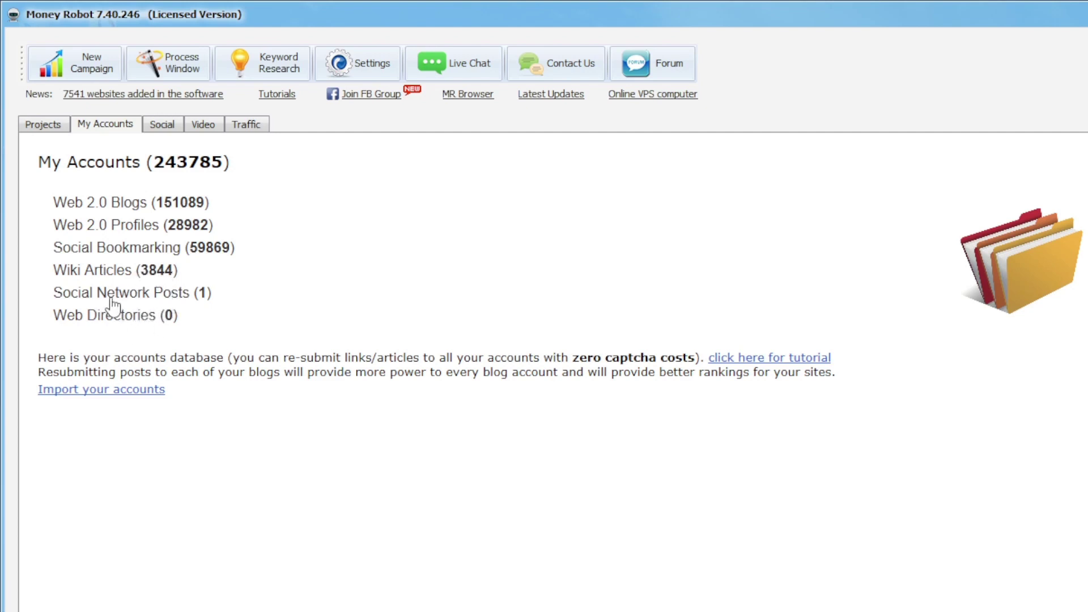
click(161, 126)
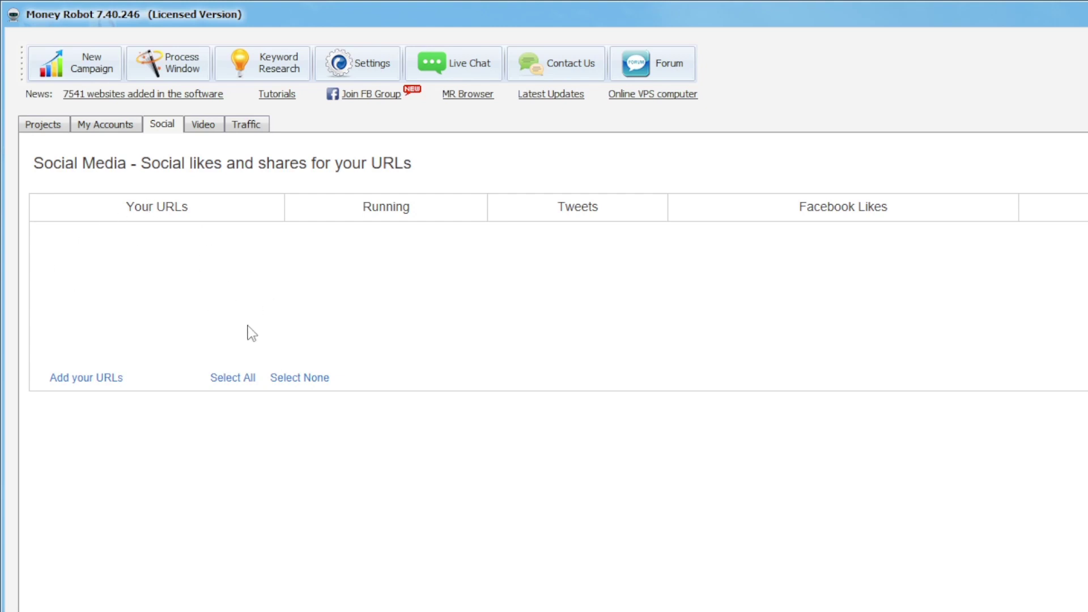
click(203, 125)
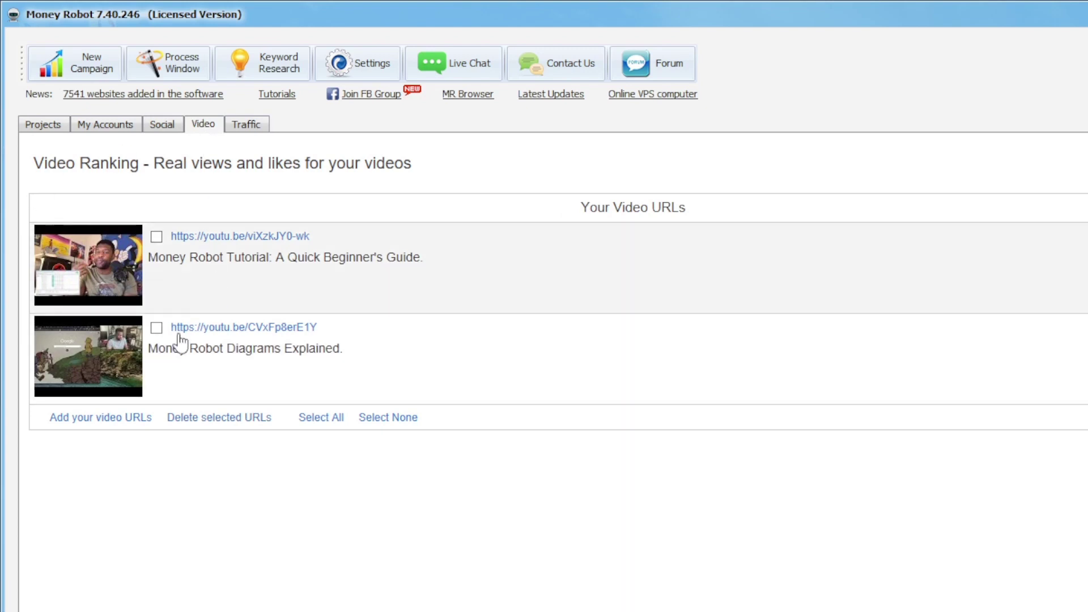
click(173, 125)
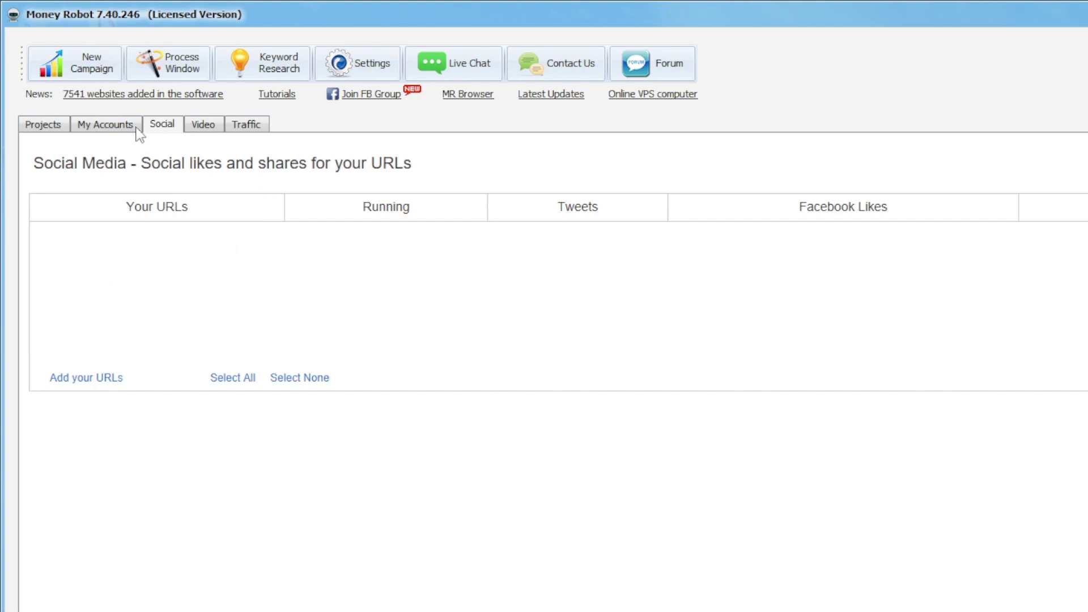
click(205, 123)
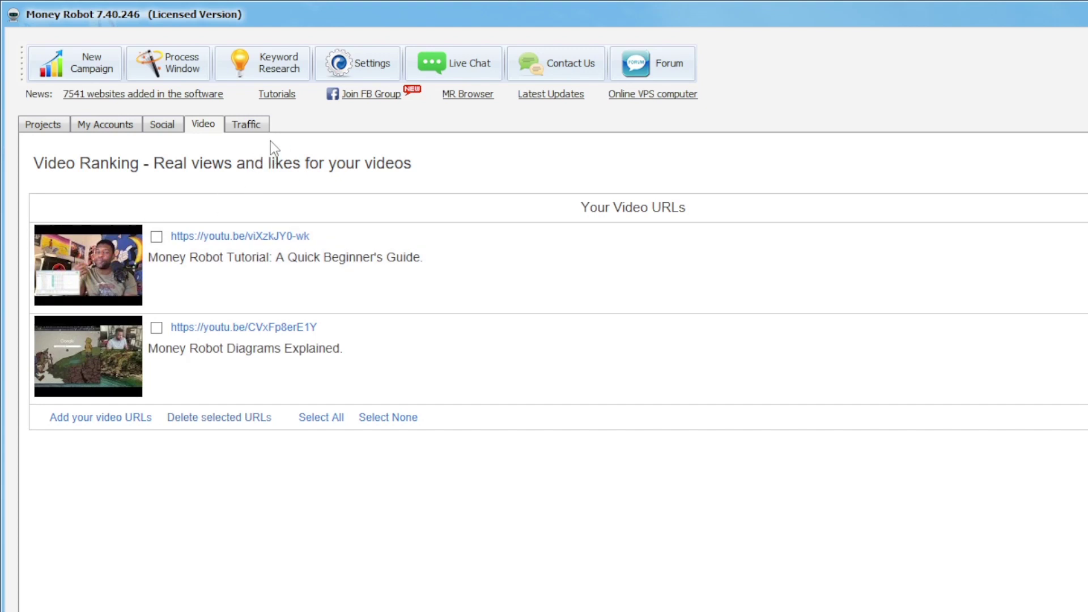
click(247, 125)
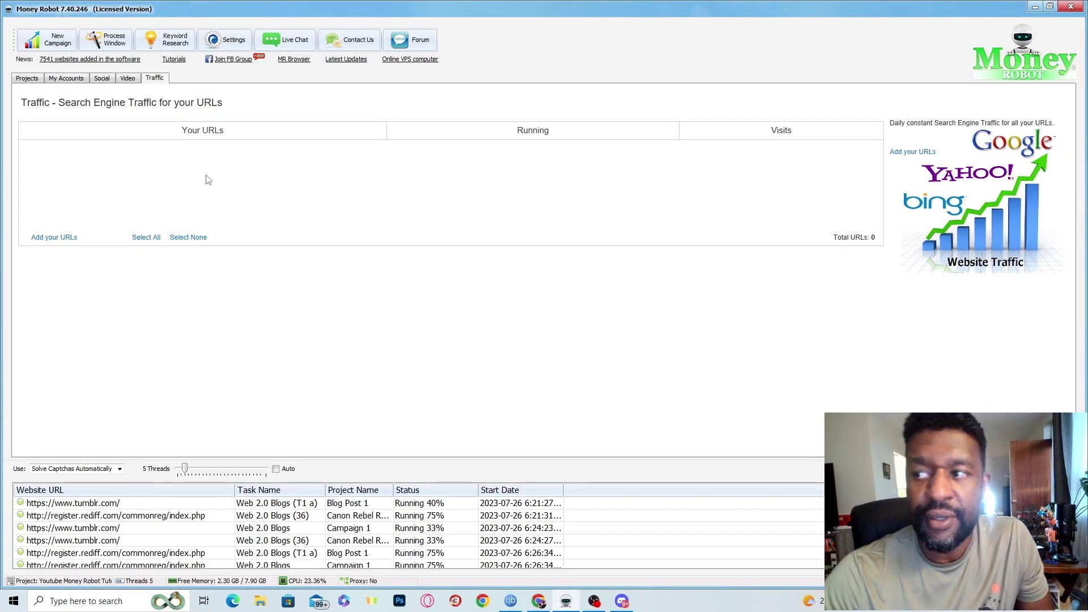
- Start a new SEO campaign and name it Youtube
click(54, 50)
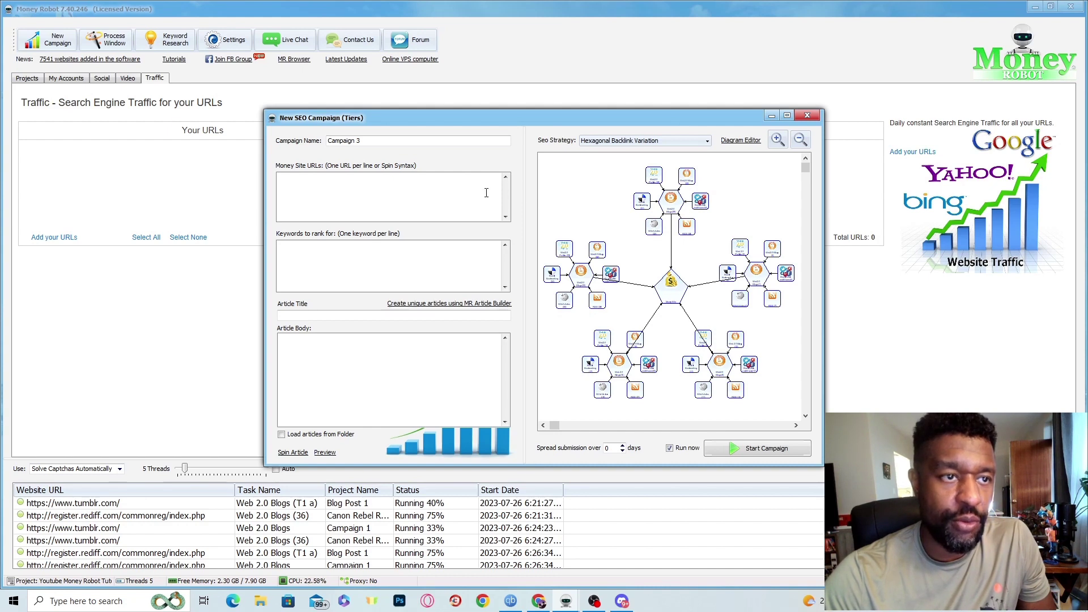
double_click(348, 142)
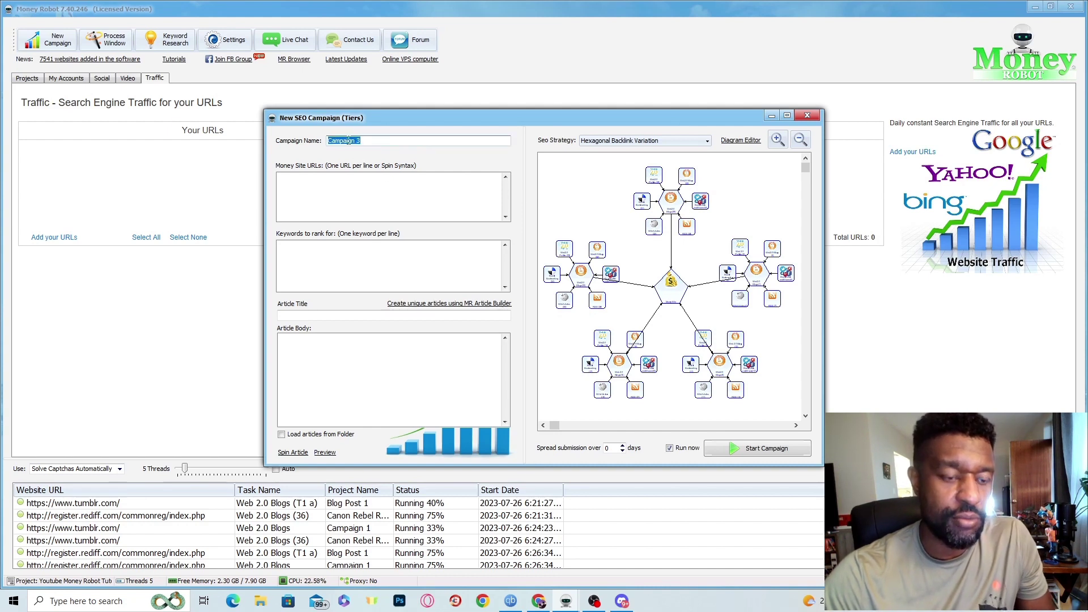
text(Y)
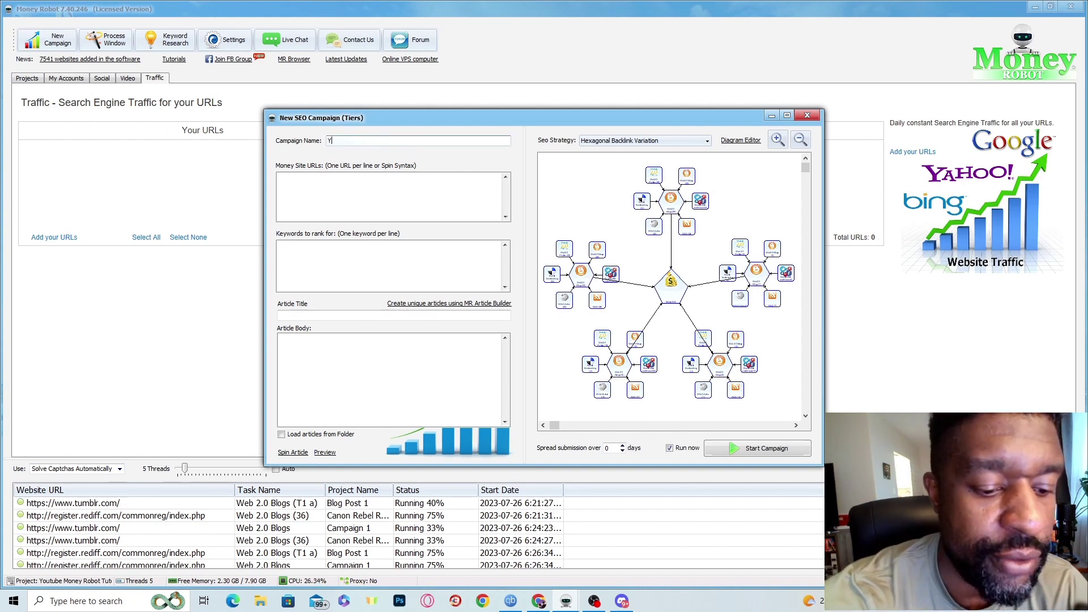
text(out)
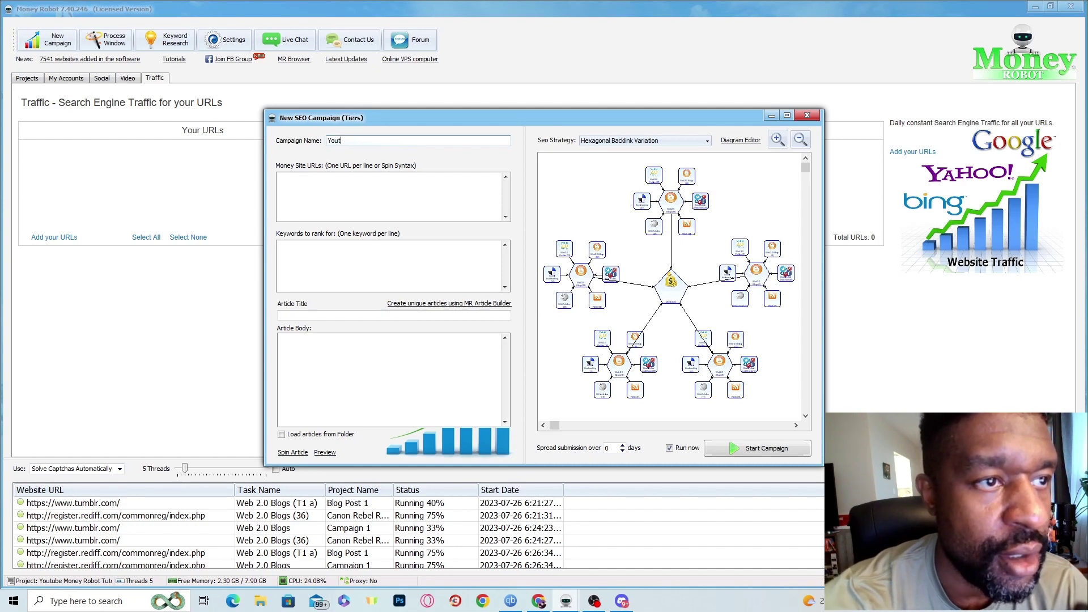
text(ub)
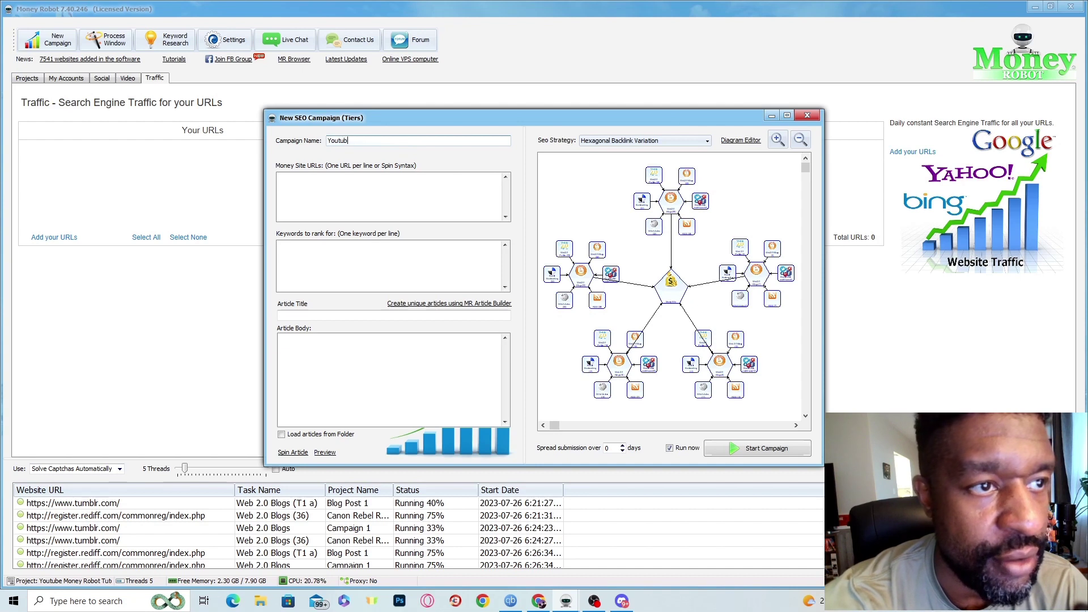
text(e)
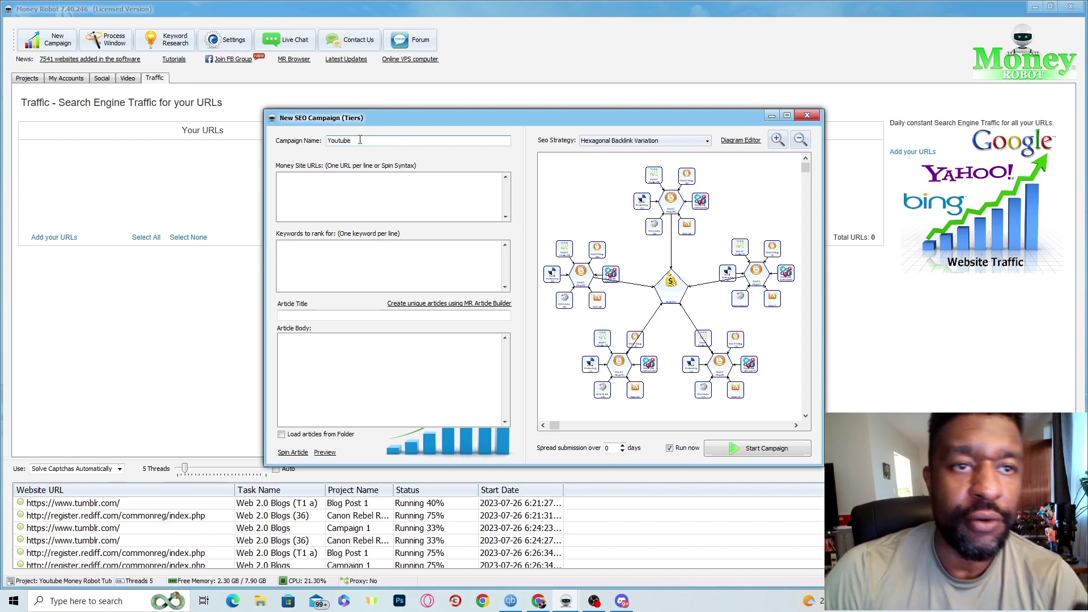
- Set the SEO strategy to Video Embedding Power and maximize the campaign window to examine its diagram
click(603, 142)
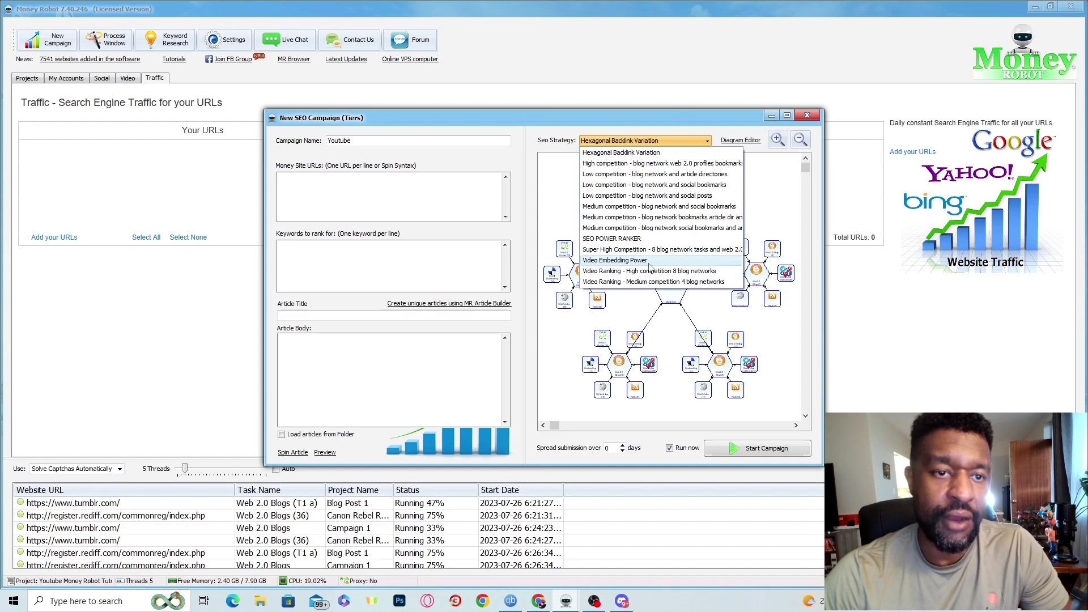
click(623, 261)
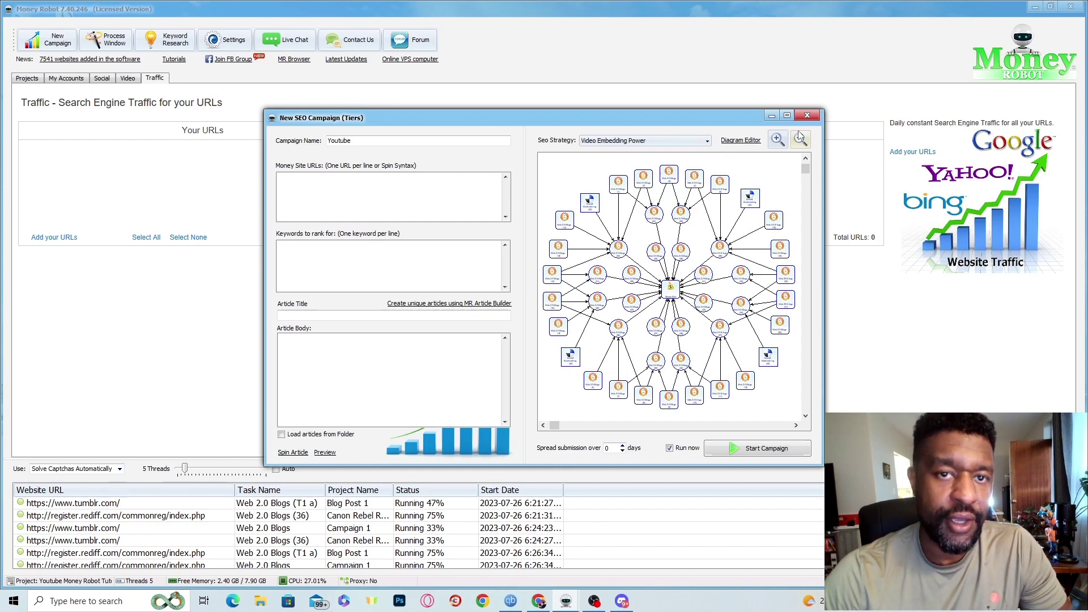
click(788, 116)
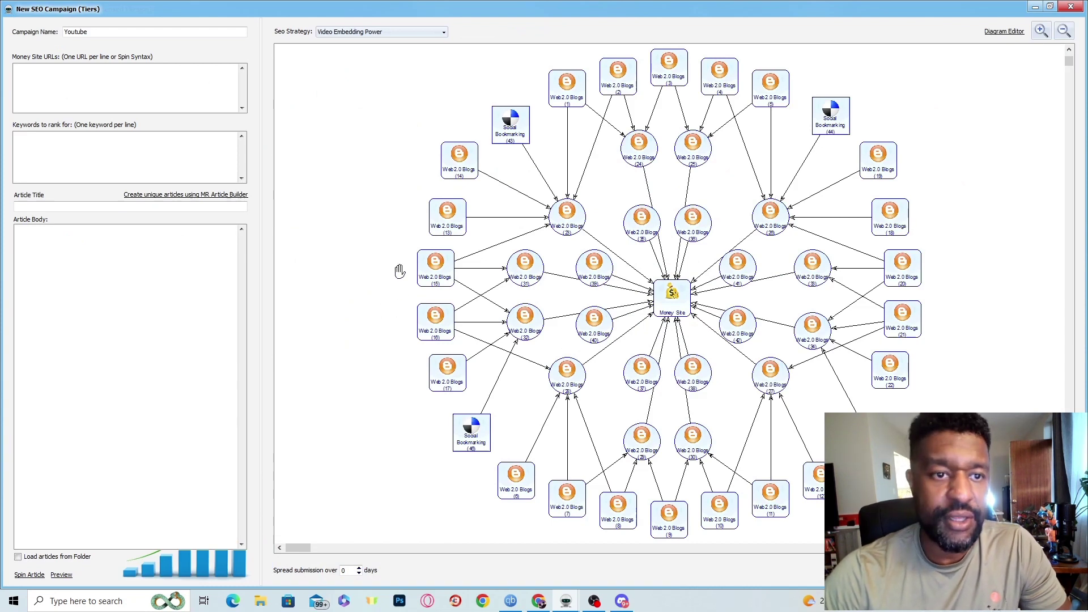
click(369, 34)
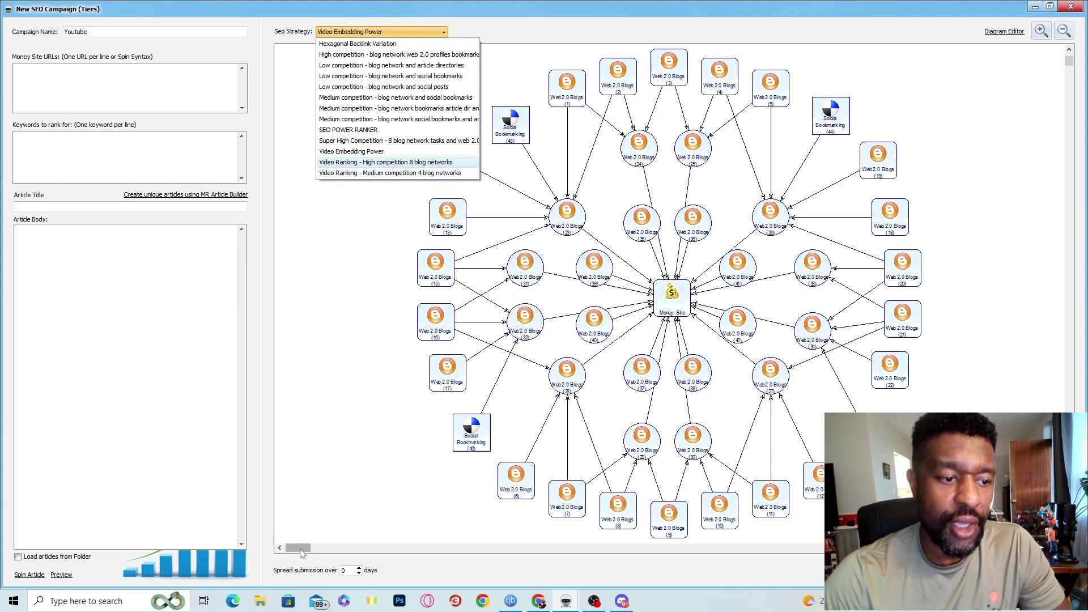
drag(301, 550, 300, 550)
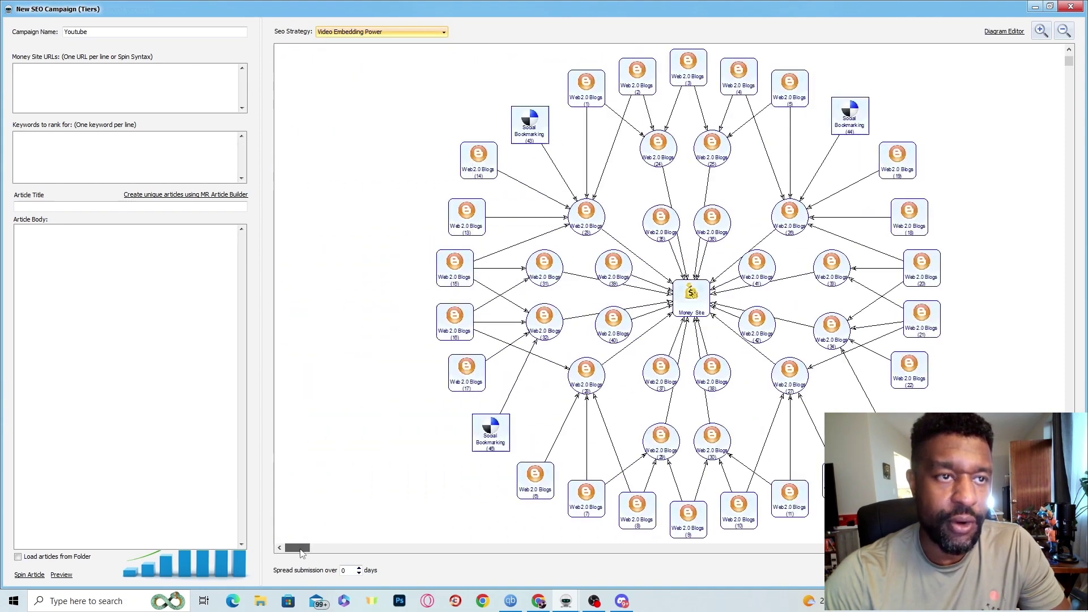
click(134, 77)
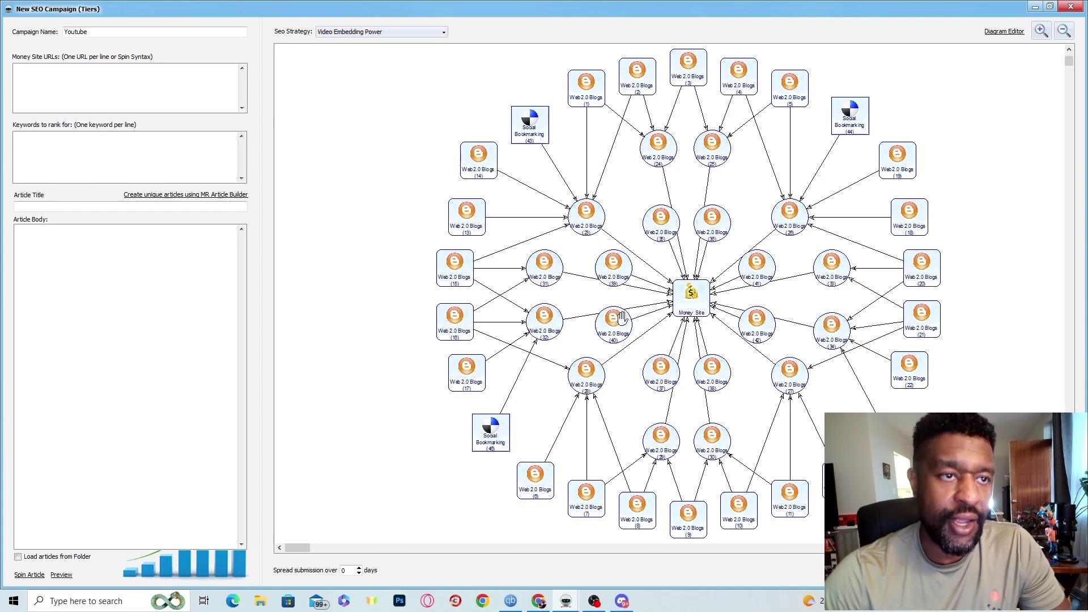
- Preview the high-competition web 2.0 profiles strategy and the low-competition article directories and social bookmarks strategies
click(436, 34)
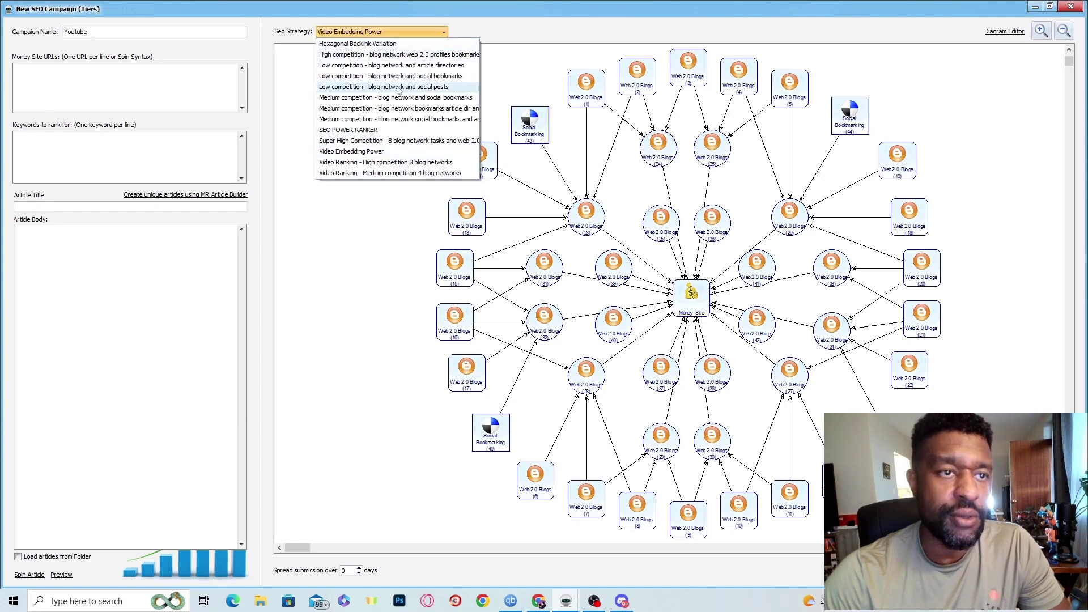
click(409, 54)
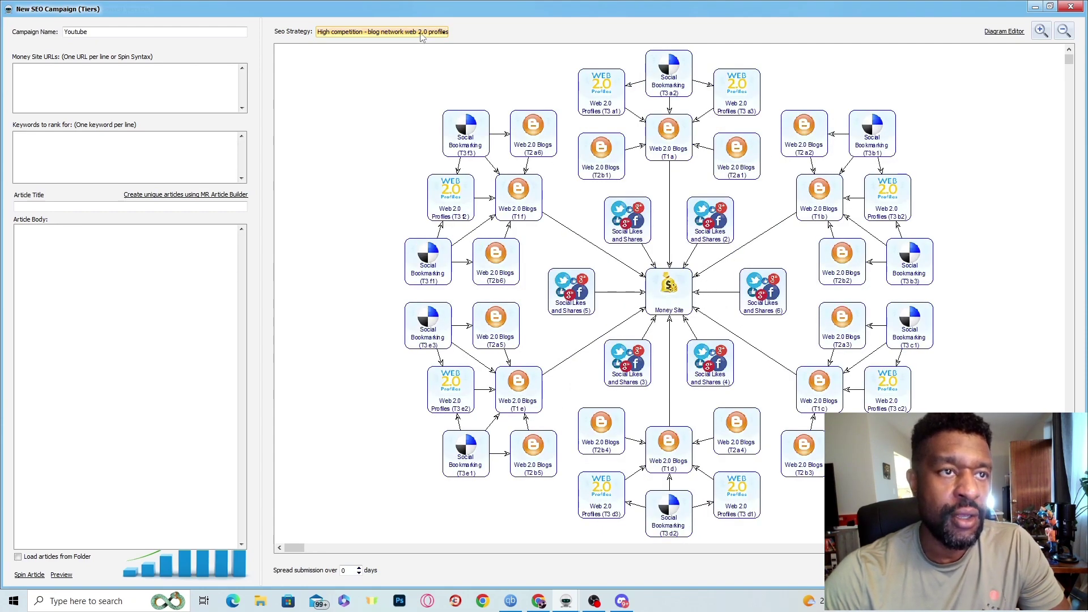
click(422, 37)
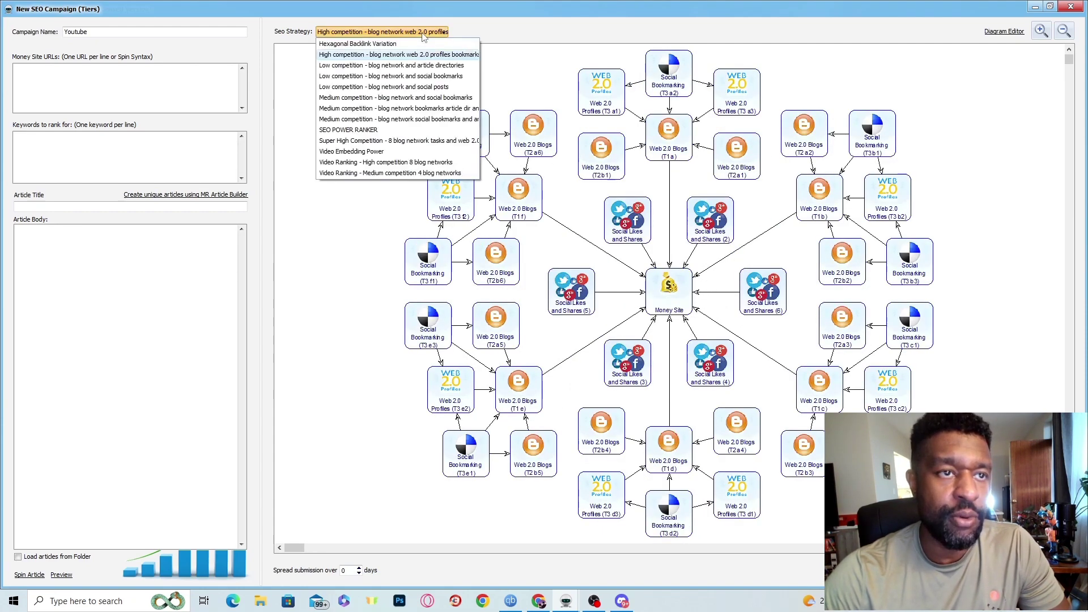
click(403, 70)
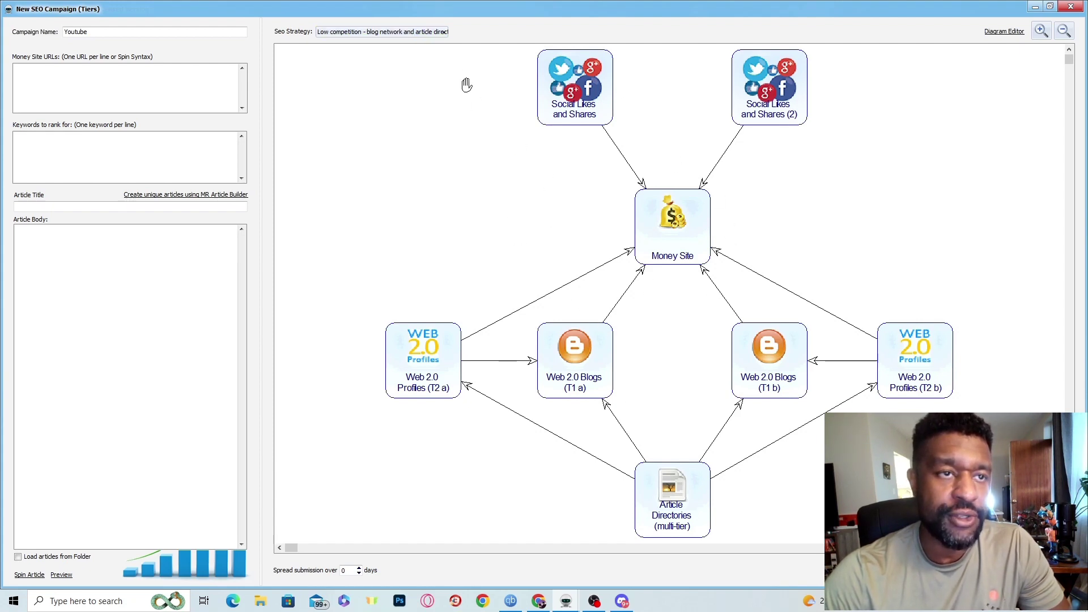
click(388, 33)
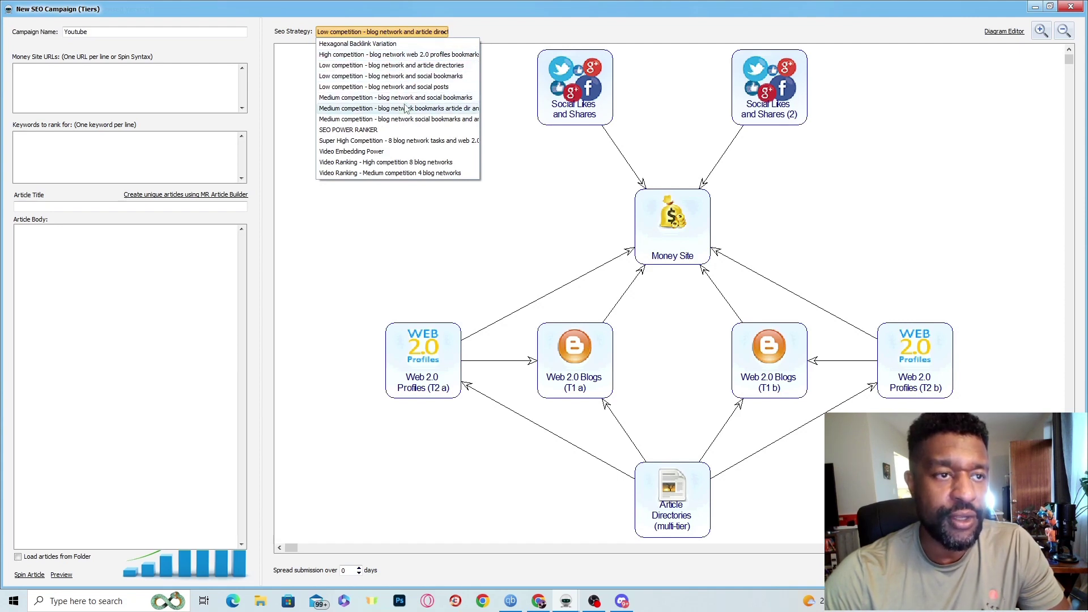
click(399, 76)
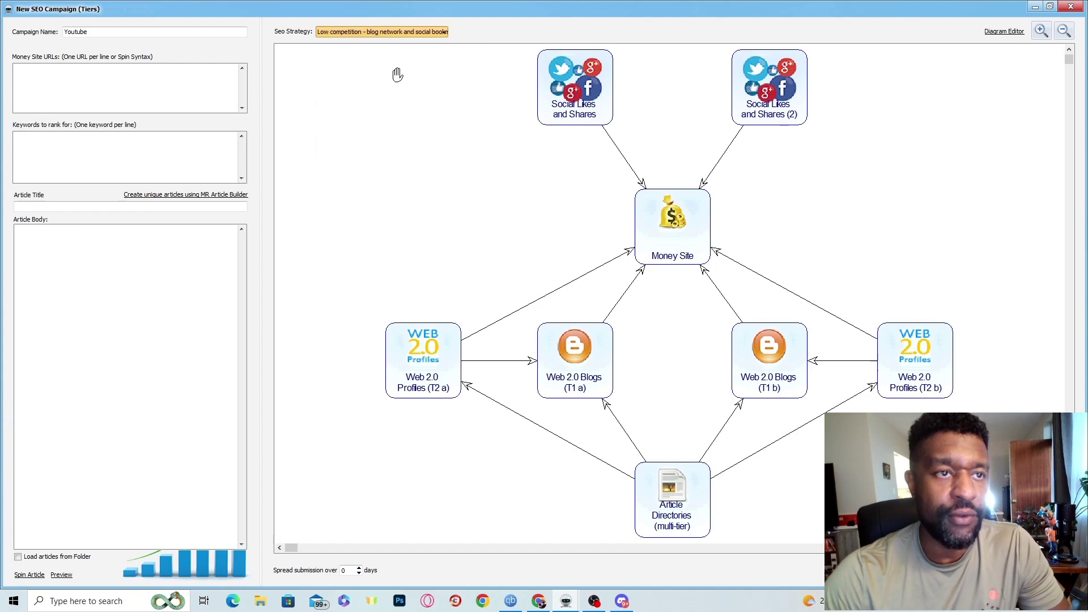
- Preview the diagram of the "Low competition - blog network and social posts" strategy
click(406, 33)
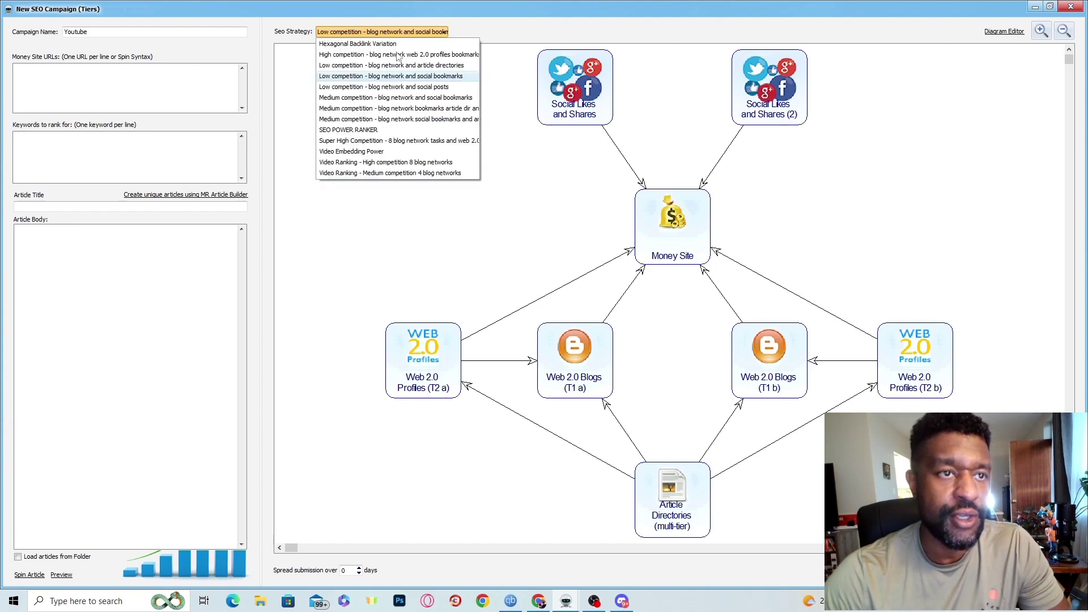
click(387, 86)
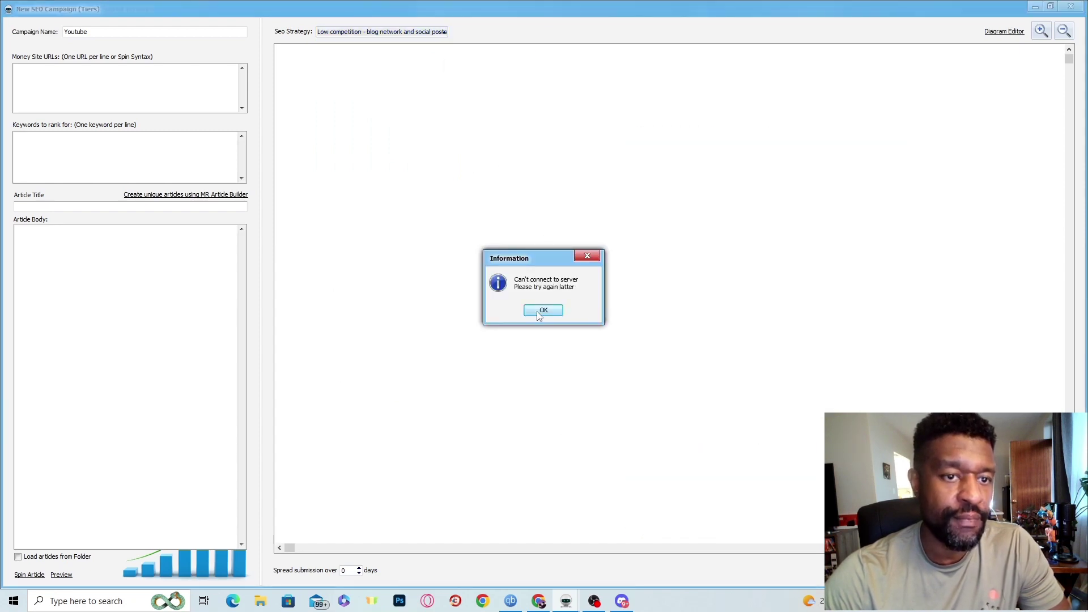
click(543, 311)
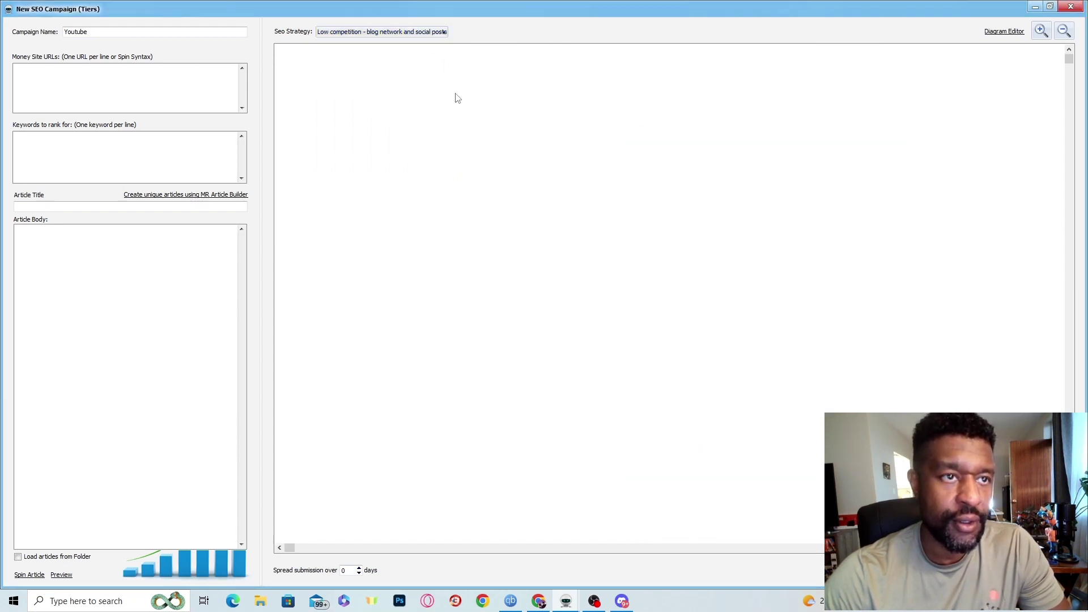
click(426, 34)
click(407, 87)
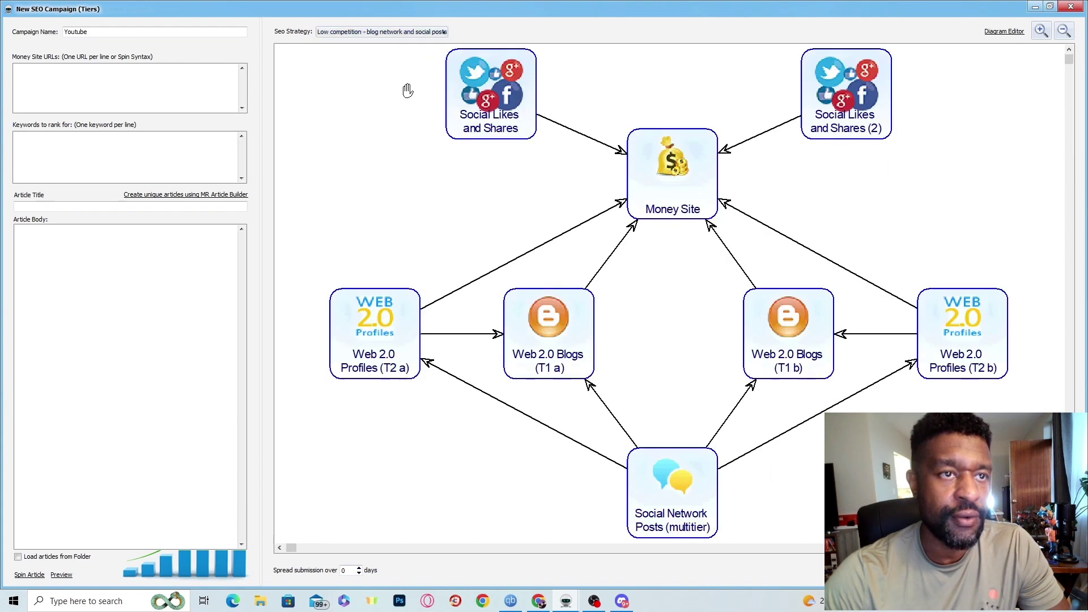
- Preview two medium-competition blog network strategies with social bookmarks, and set the SEO strategy to SEO POWER RANKER
click(431, 34)
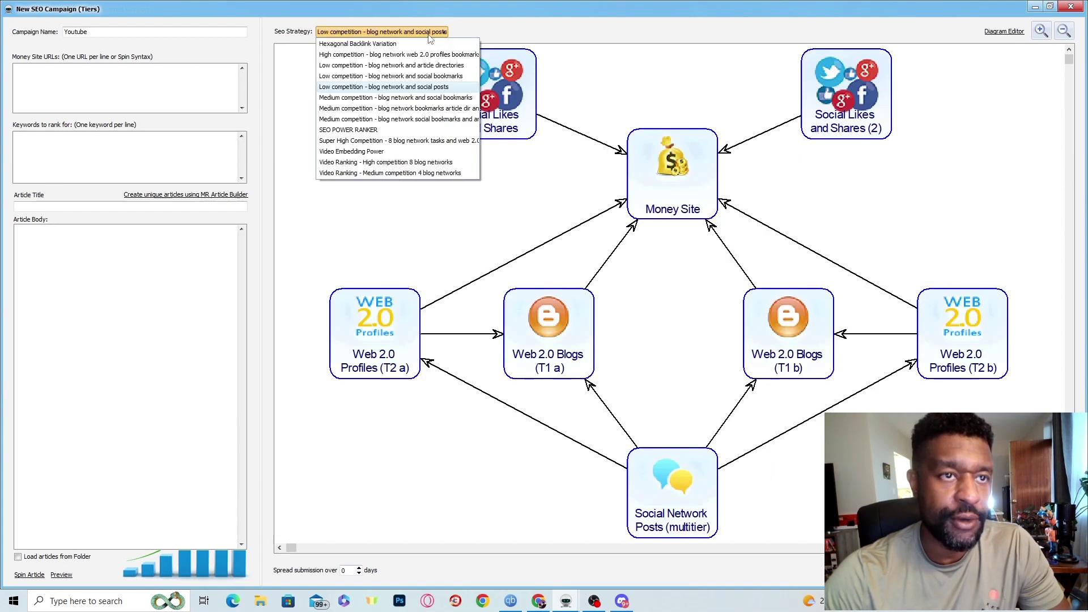
click(428, 98)
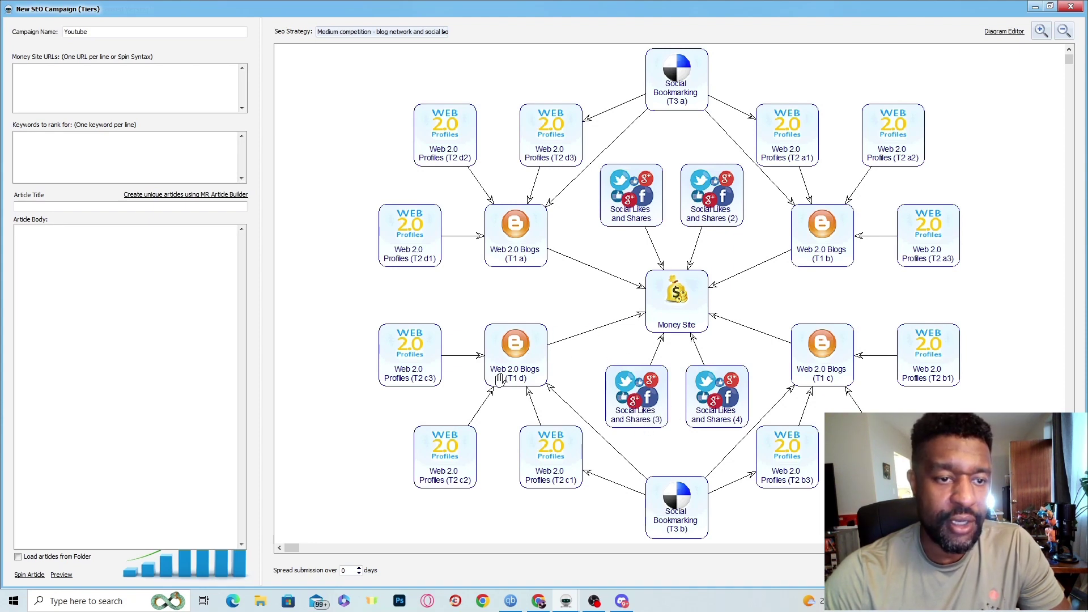
click(388, 32)
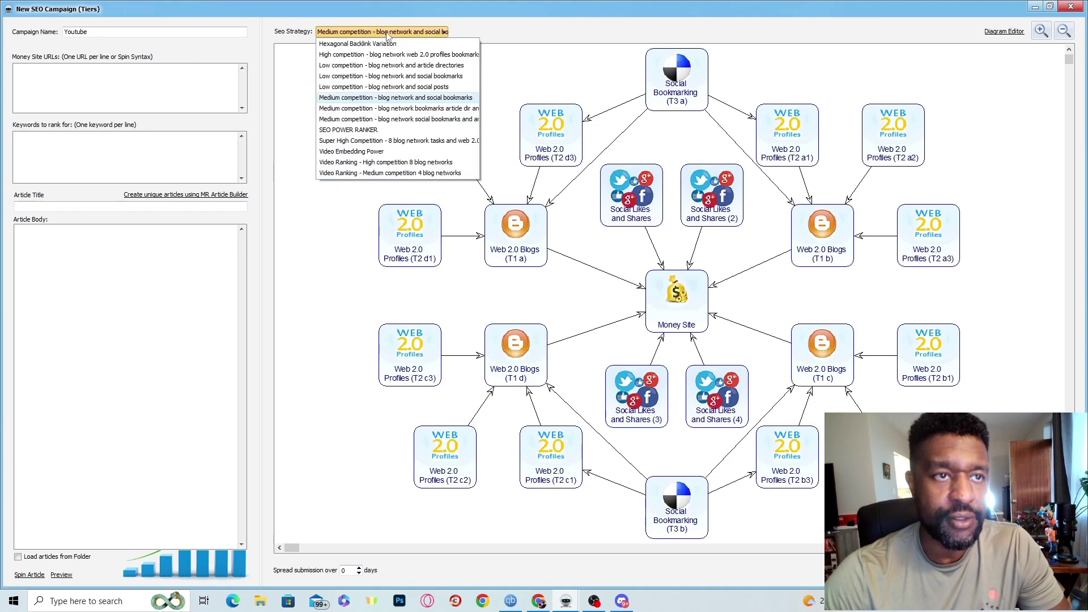
click(377, 119)
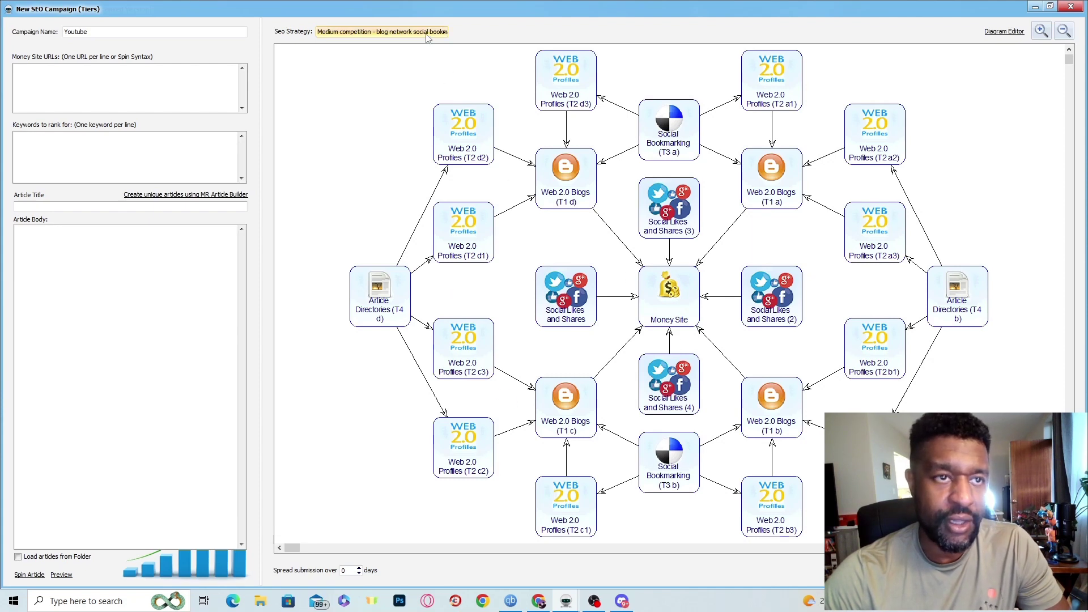
click(426, 33)
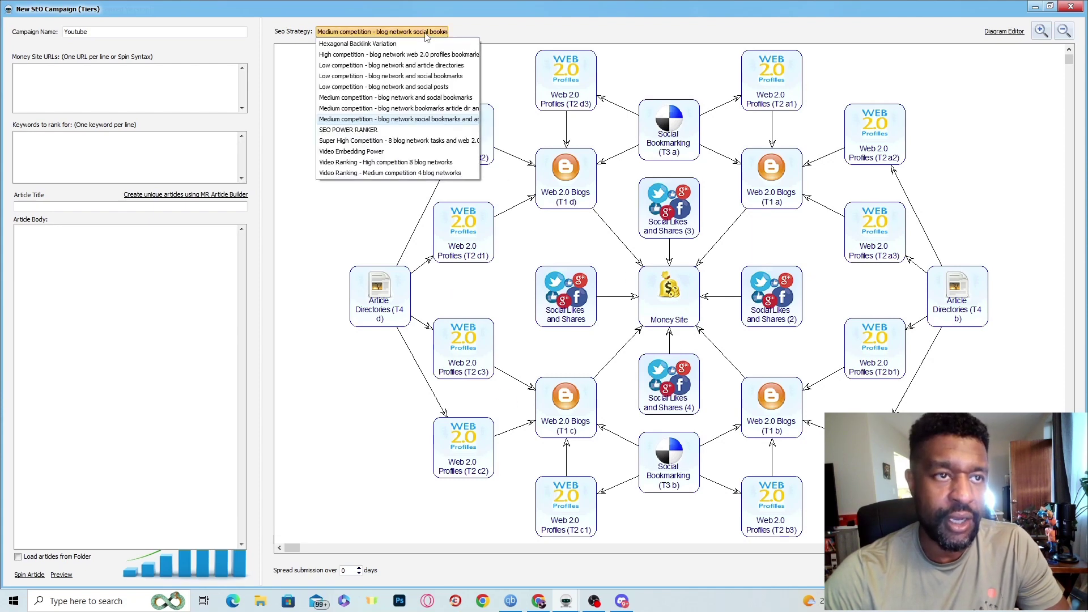
click(417, 133)
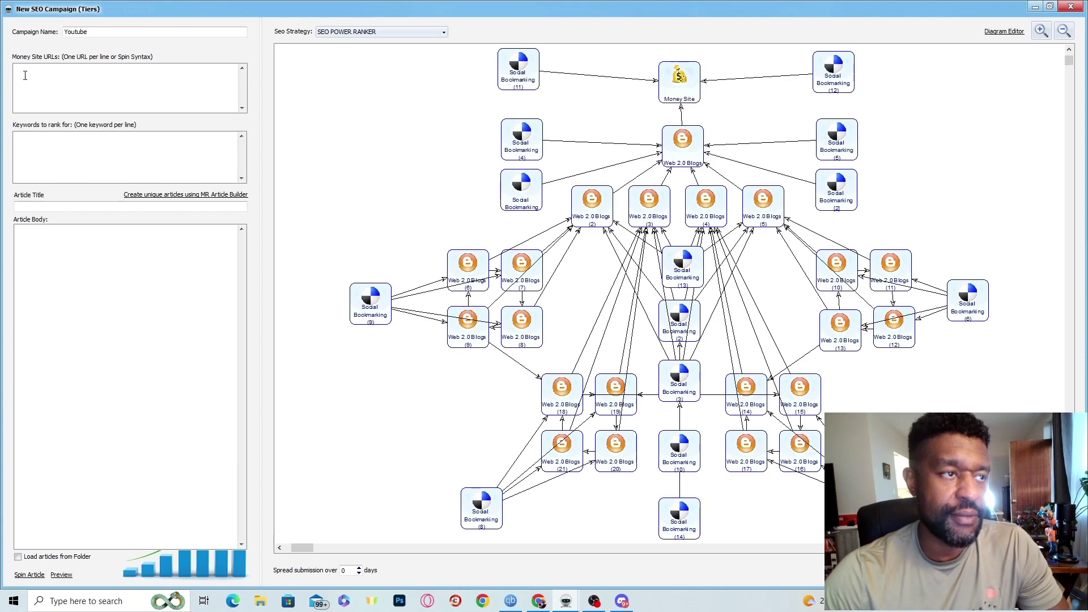
- Enter looklikehome.com as the money site URL of the Youtube campaign and minimize the campaign window
click(25, 75)
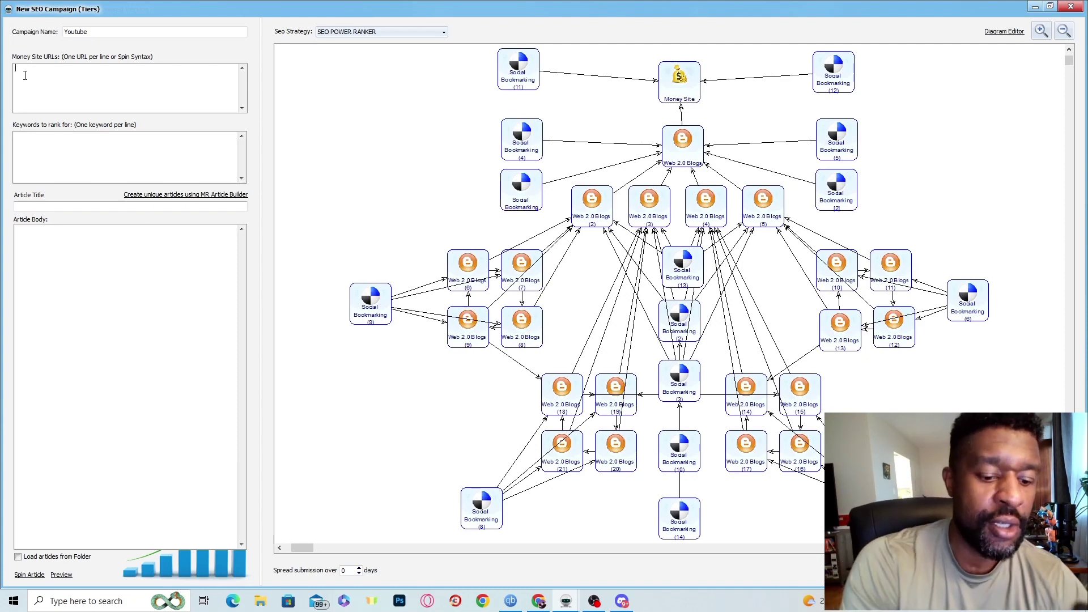
text(looklikehome.com)
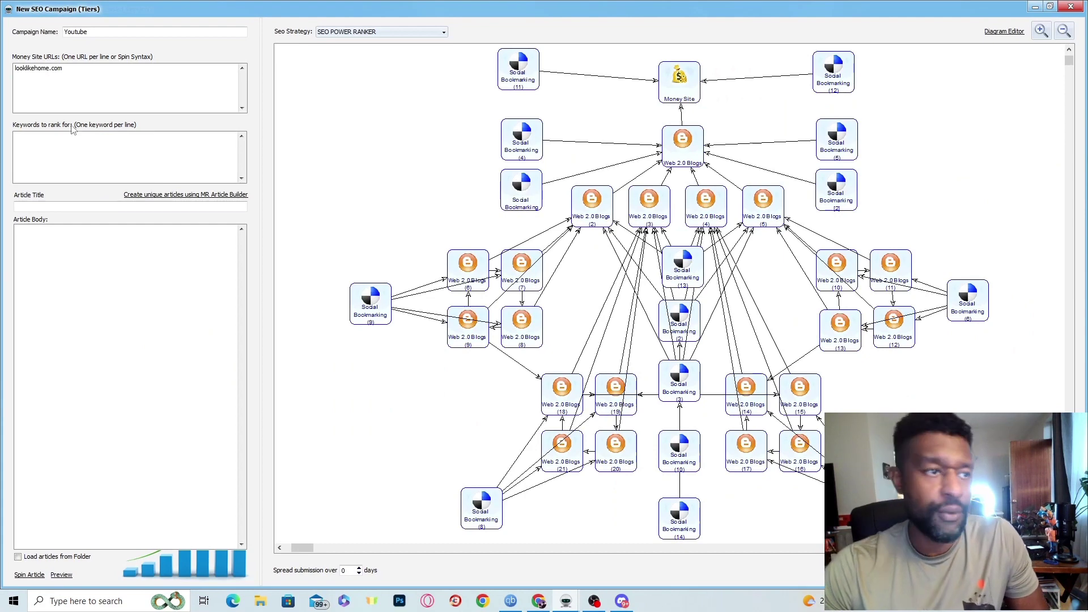
click(1035, 7)
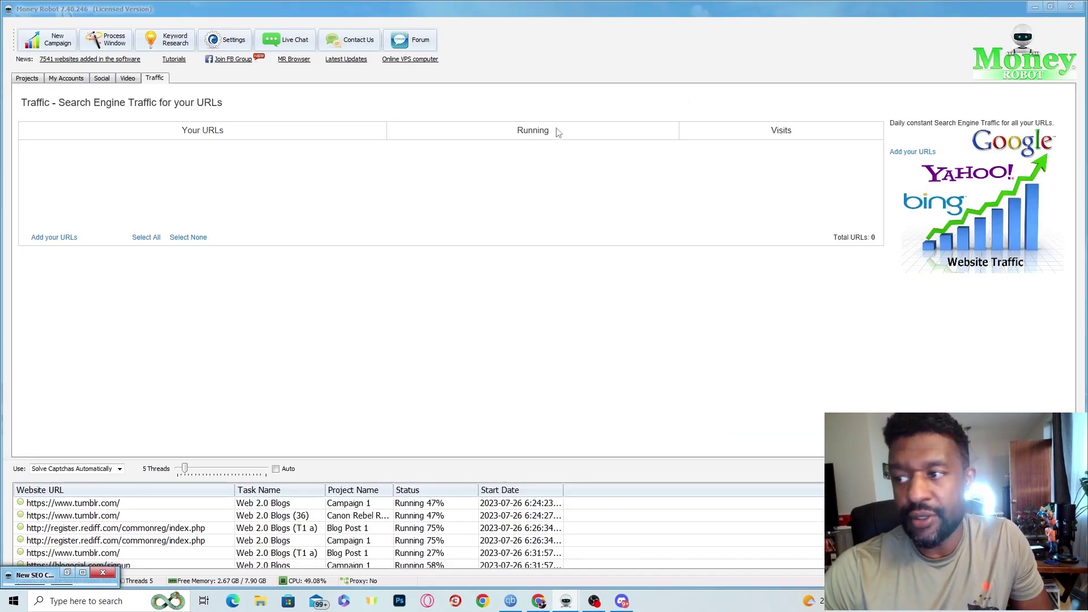
- Search the Keyword Research Tool for keywords related to "woodworking project"
click(164, 45)
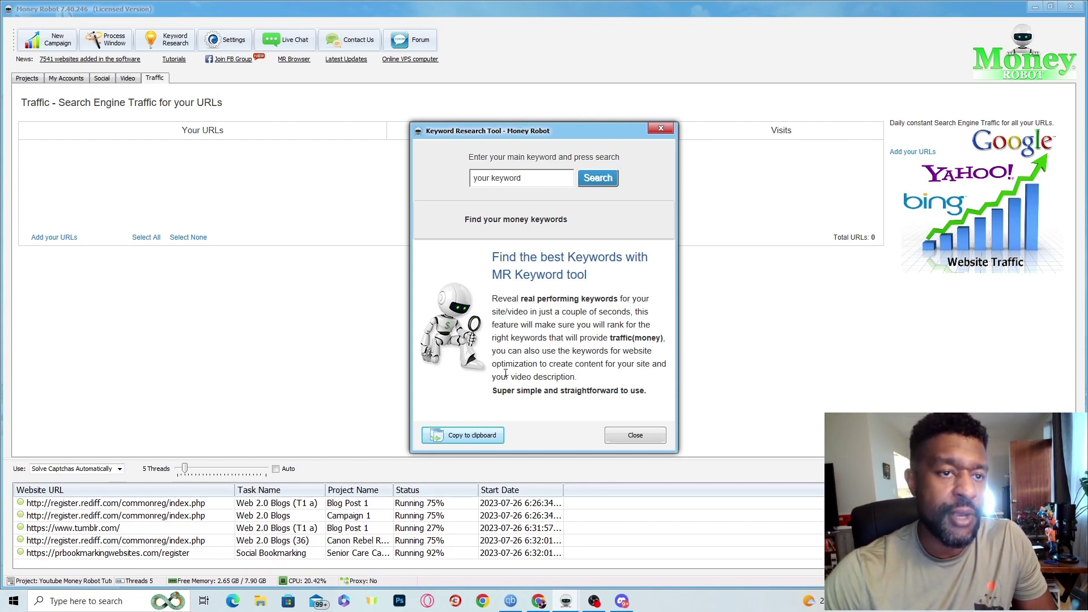
click(506, 179)
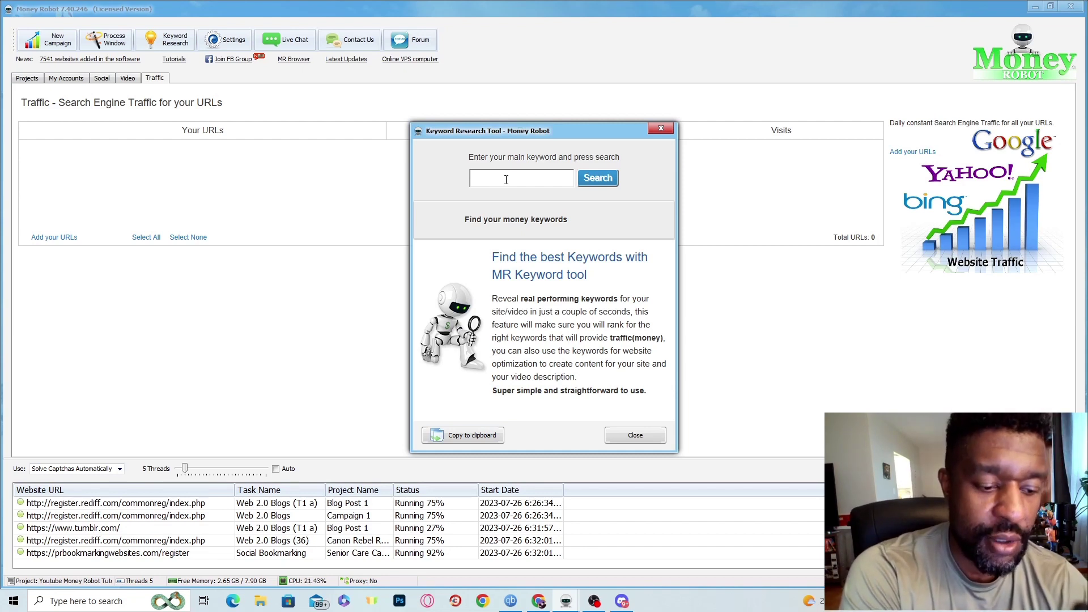
text(wood)
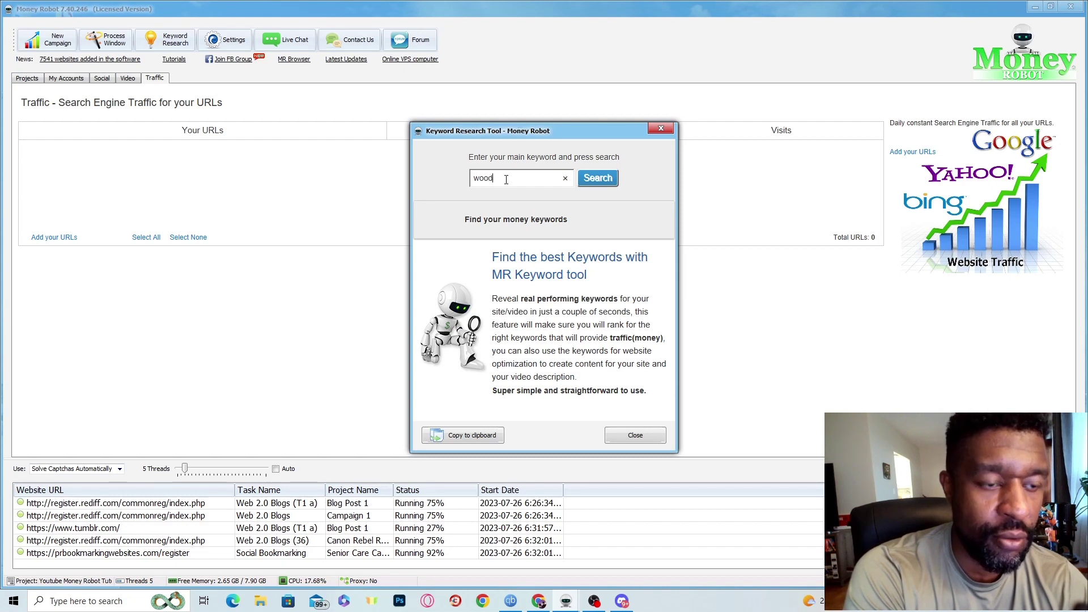
text(work)
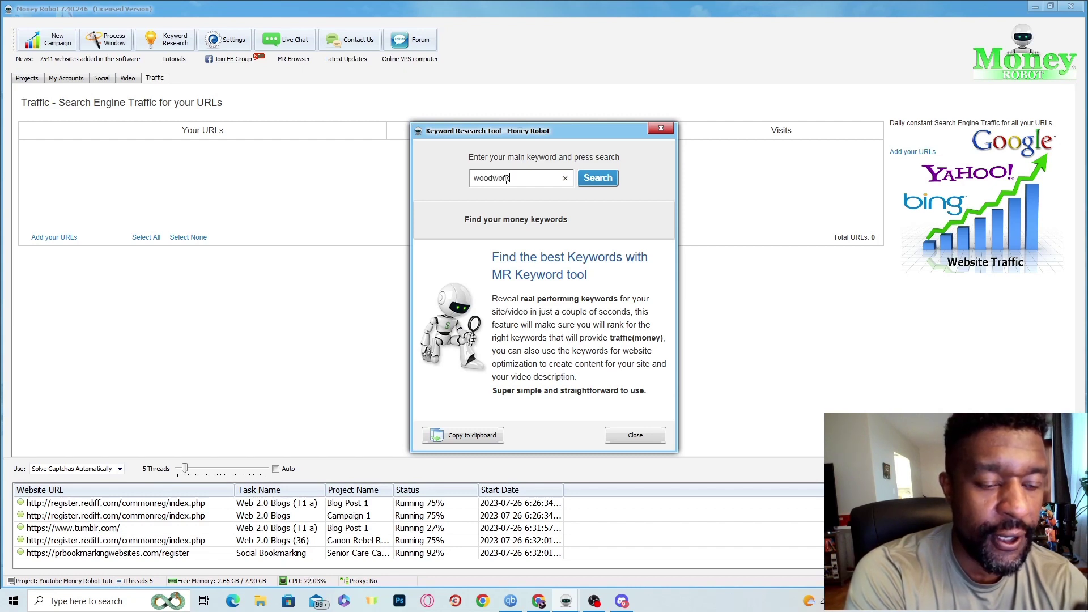
text(ing project)
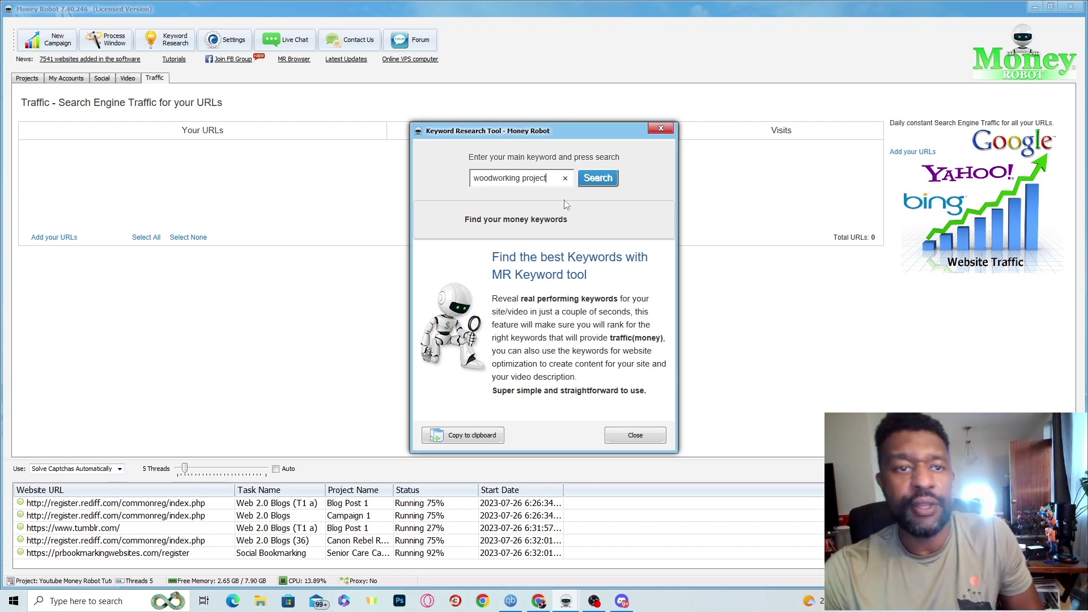
click(604, 185)
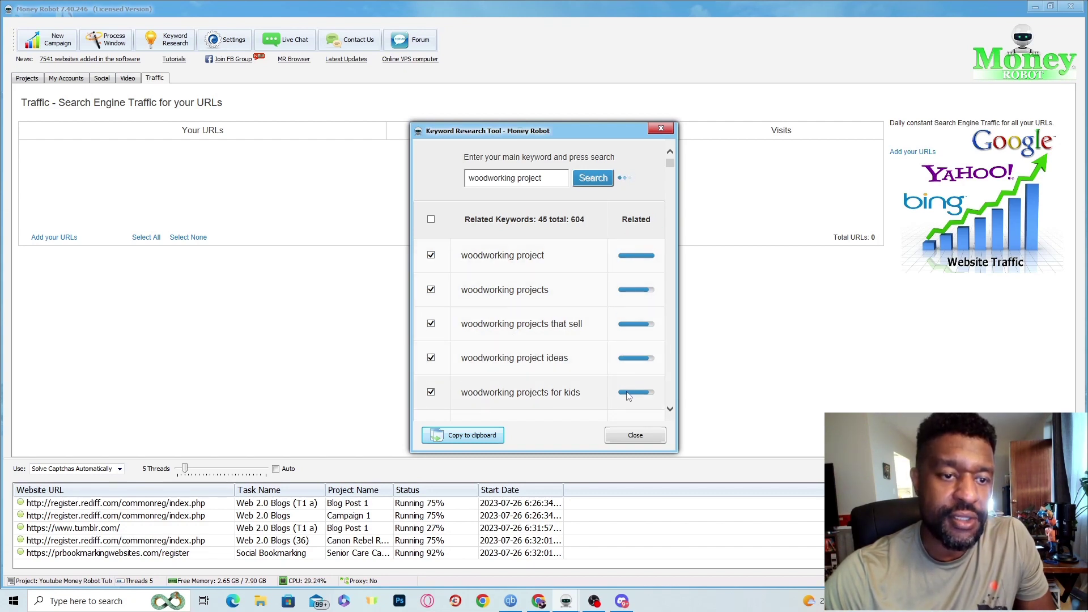
- Look through the related woodworking keywords, select them all and copy them to the clipboard
scroll(607, 377, down, 10)
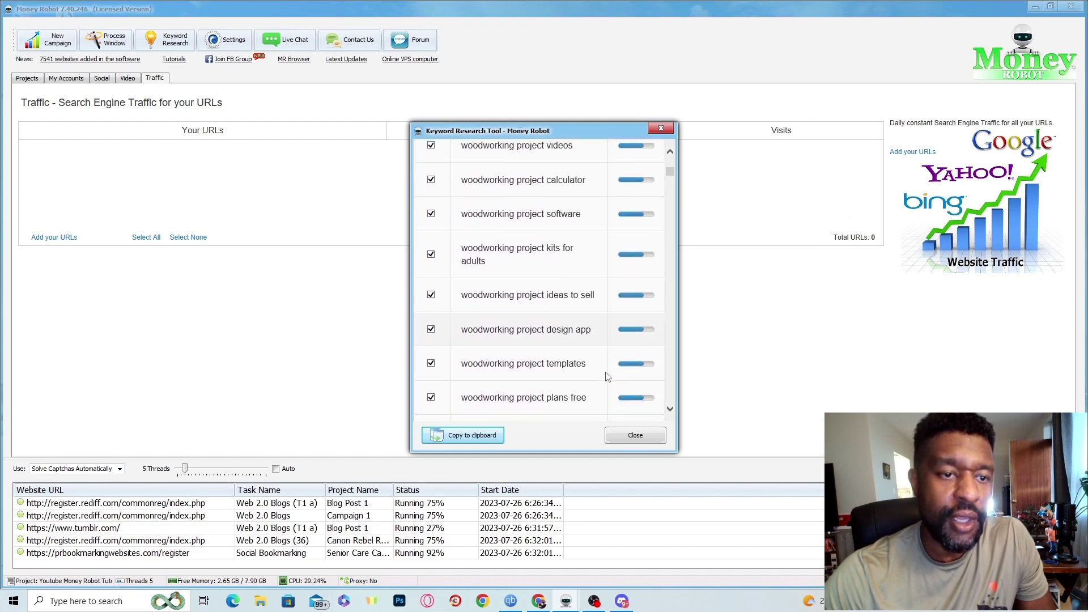
scroll(607, 377, down, 15)
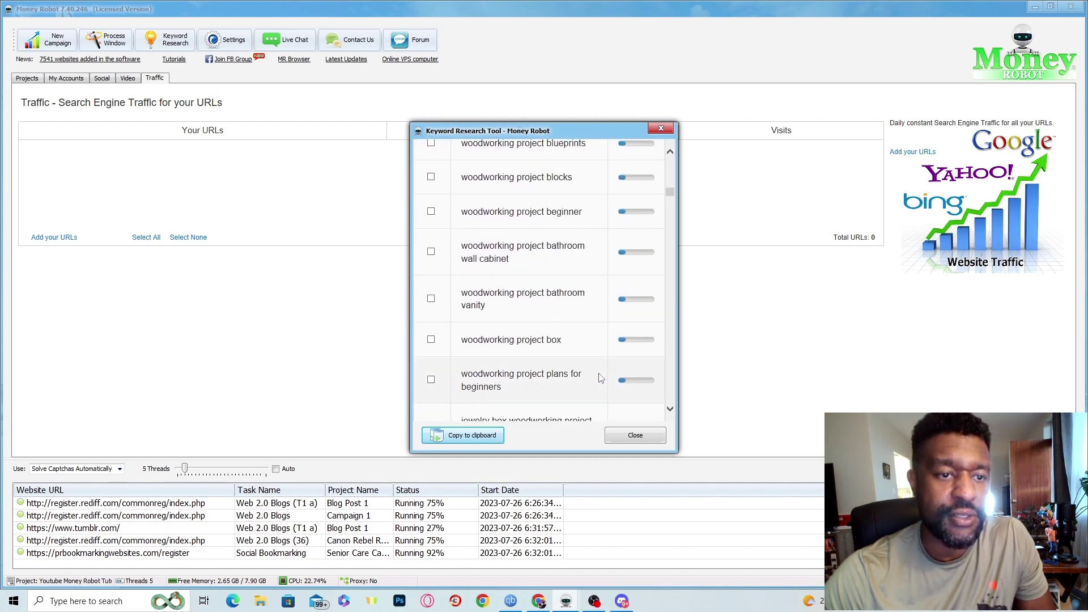
scroll(598, 374, up, 15)
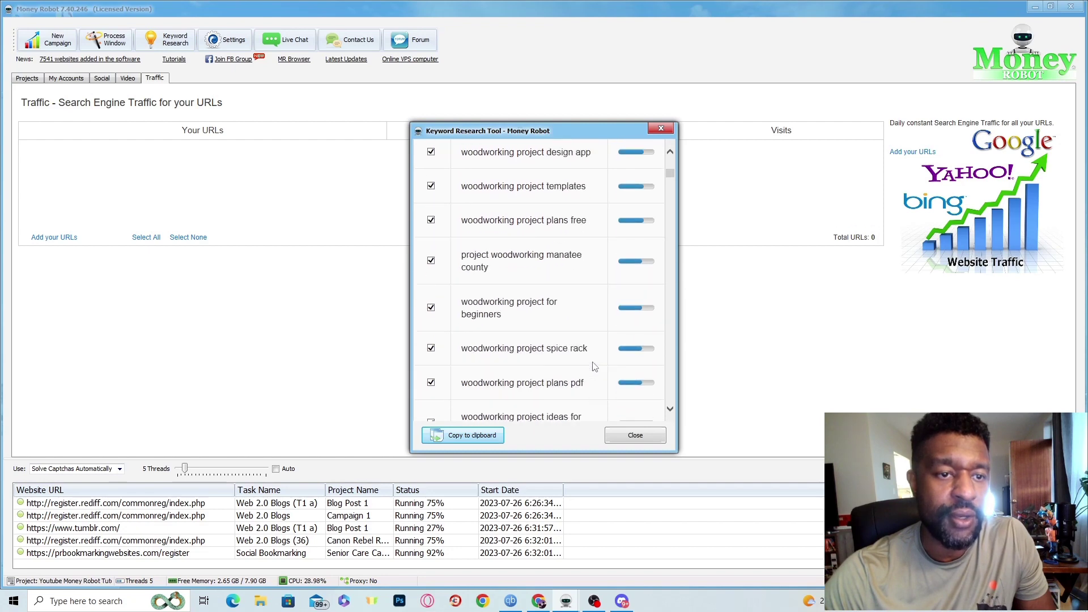
scroll(594, 367, up, 15)
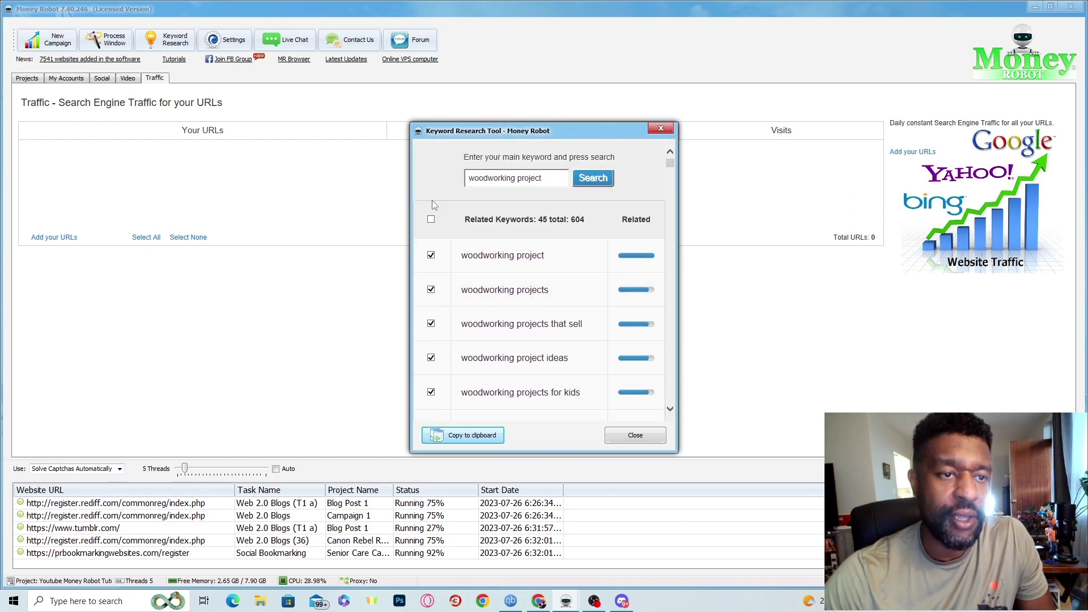
click(431, 221)
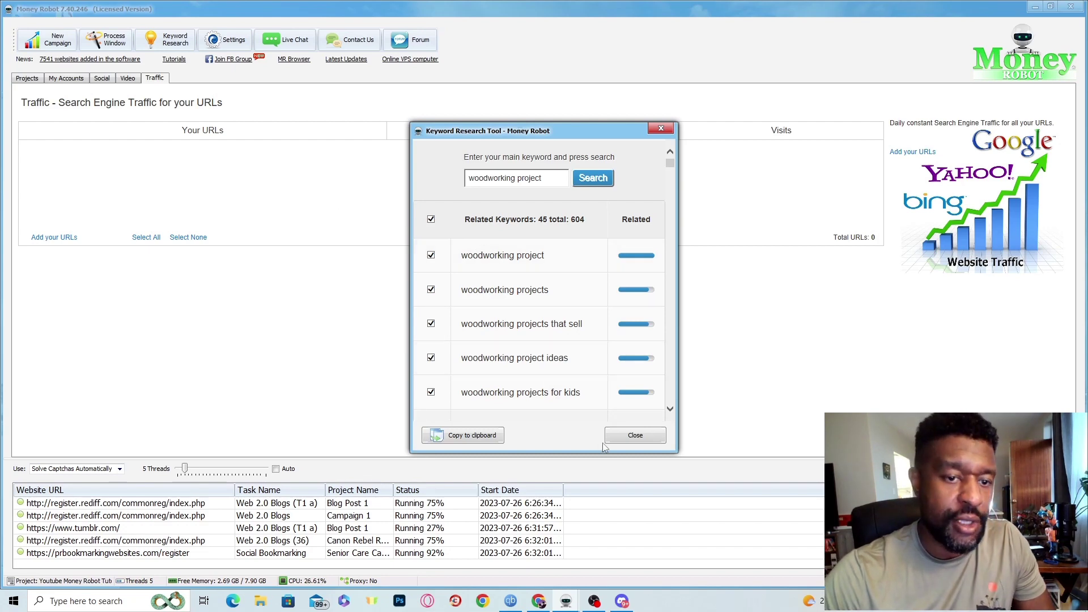
click(434, 435)
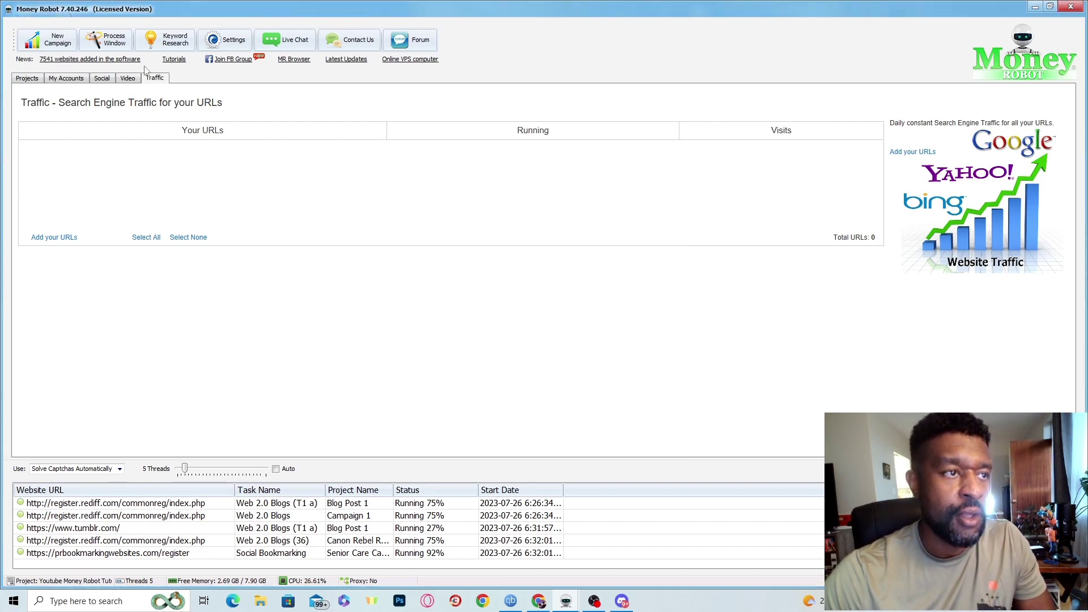
- Bring up the new SEO campaign window and set the strategy to Super High Competition with 8 blog network tasks and web 2.0
click(566, 601)
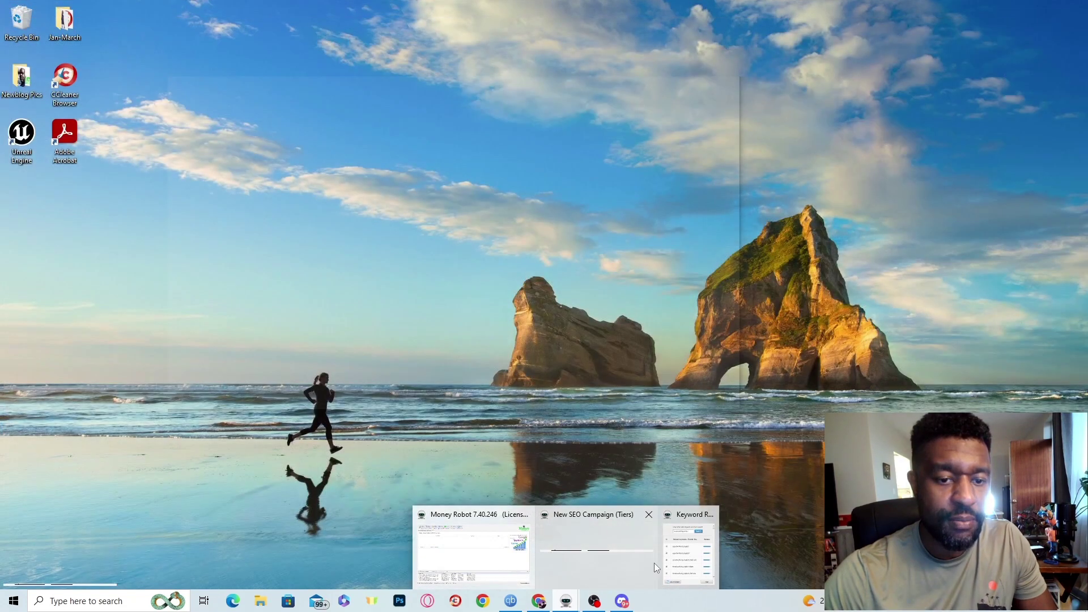
click(655, 567)
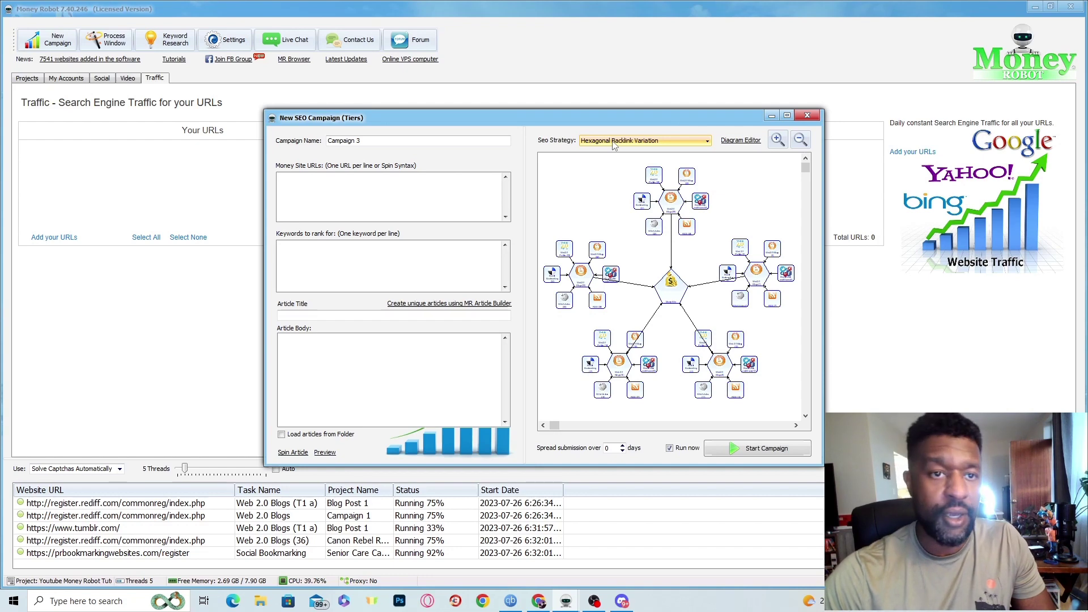
click(614, 143)
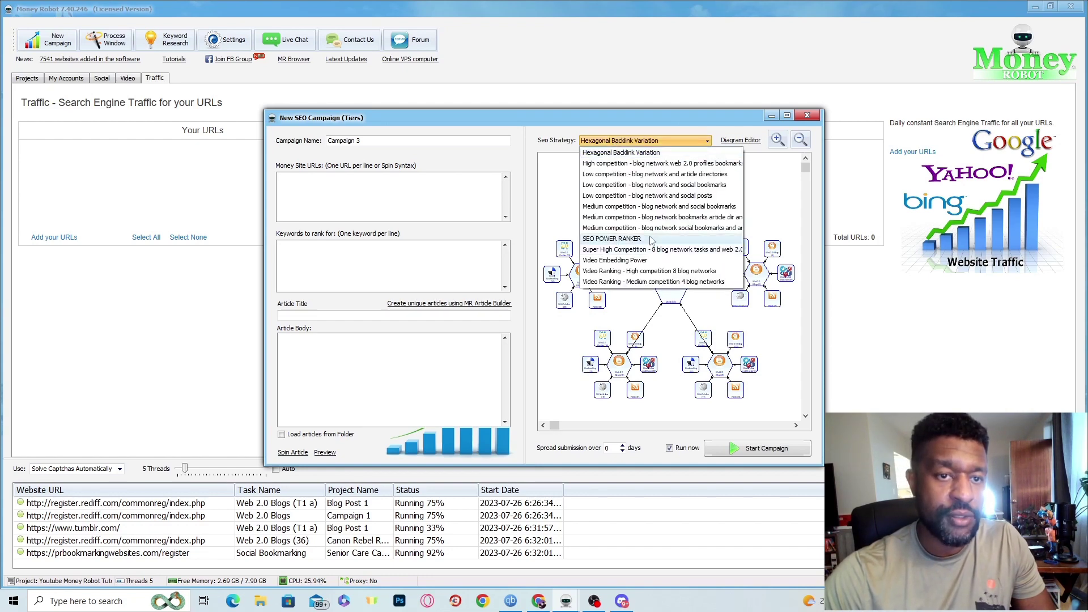
click(650, 250)
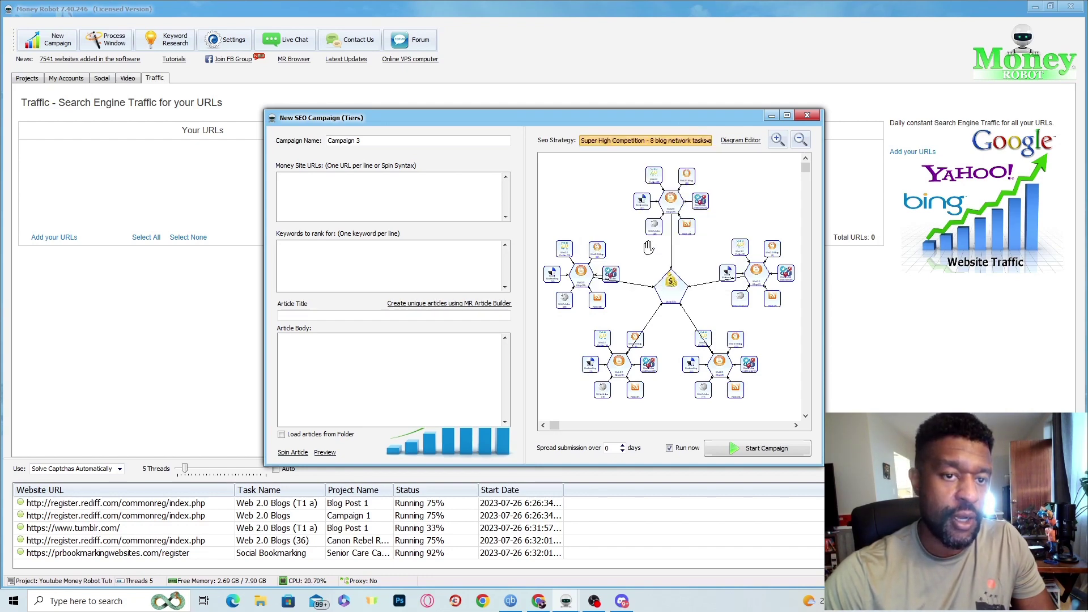
- Replace the default campaign name with Money Website
triple_click(351, 140)
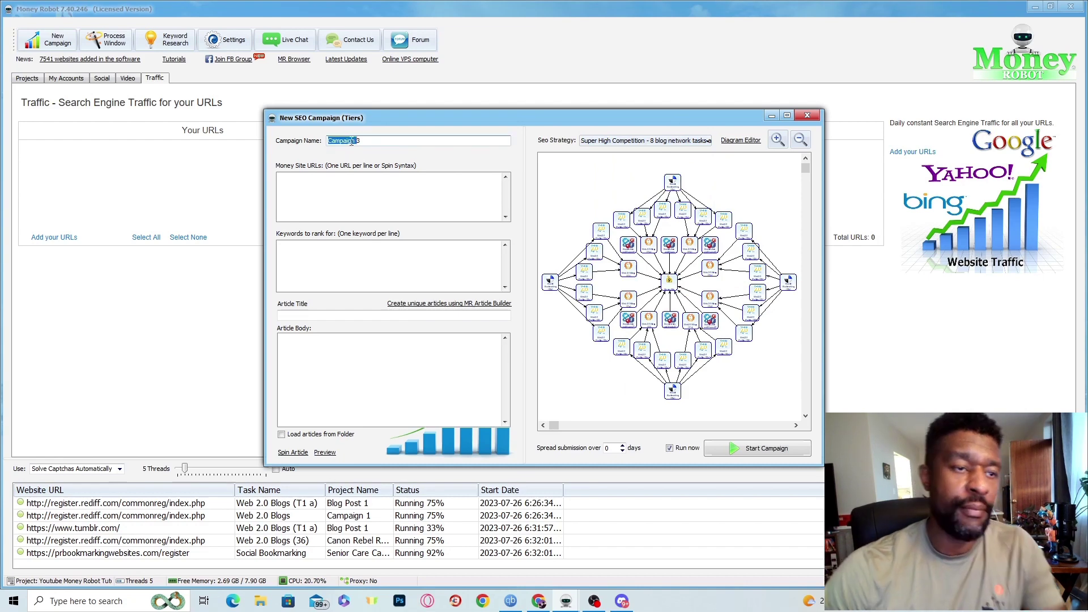
text(3)
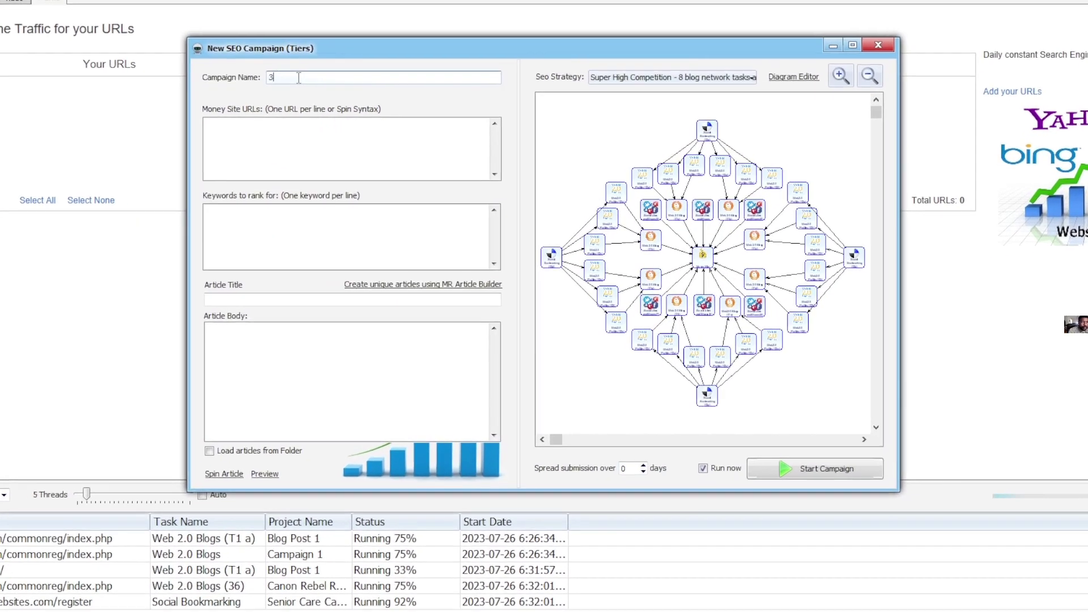
key(BackSpace)
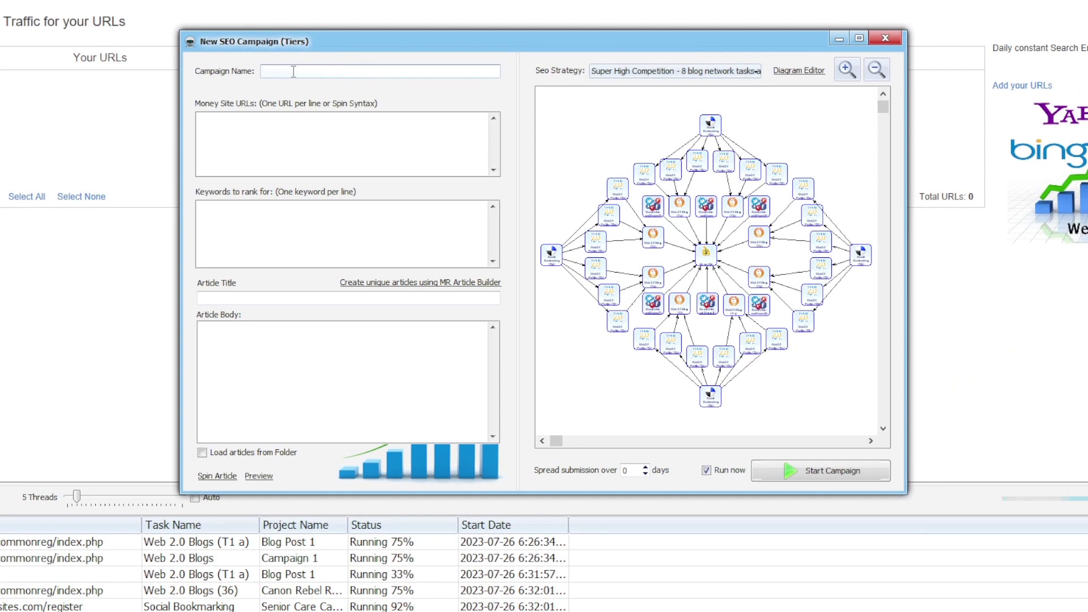
text(Article)
key(BackSpace)
key(BackSpace)
key(BackSpace)
key(BackSpace)
key(BackSpace)
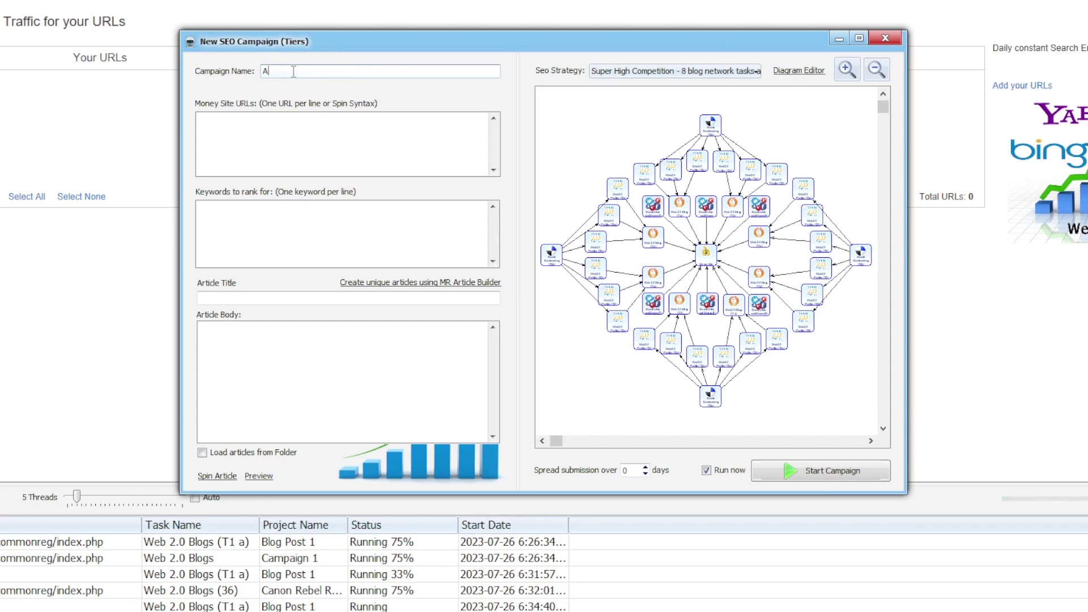
key(BackSpace)
text(Money Website)
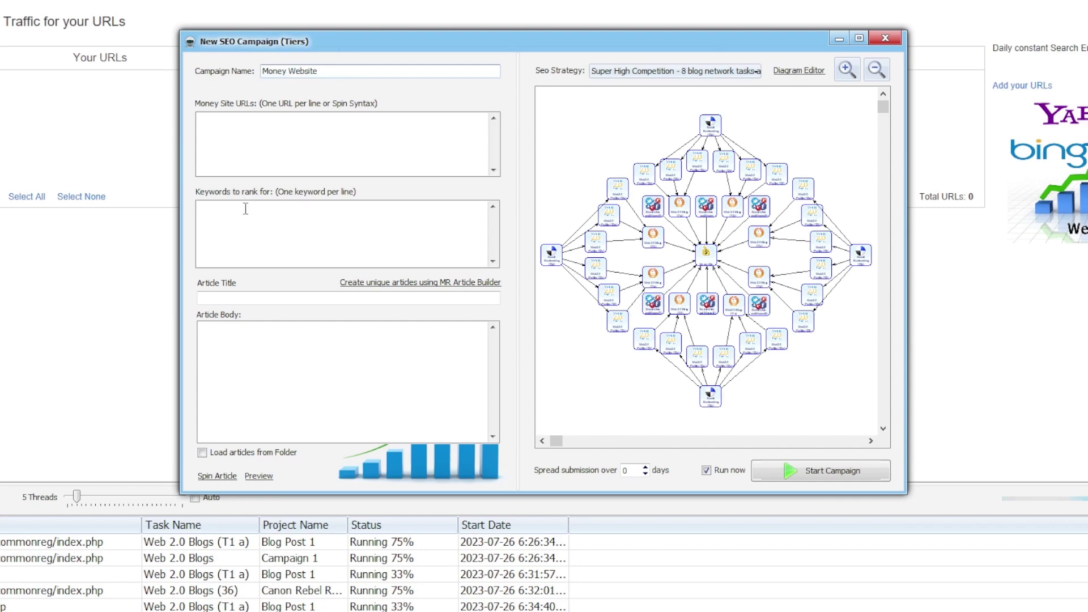
- Enter Looklikehome.com as the money site URL and paste the copied woodworking keywords as the keywords to rank for
click(272, 131)
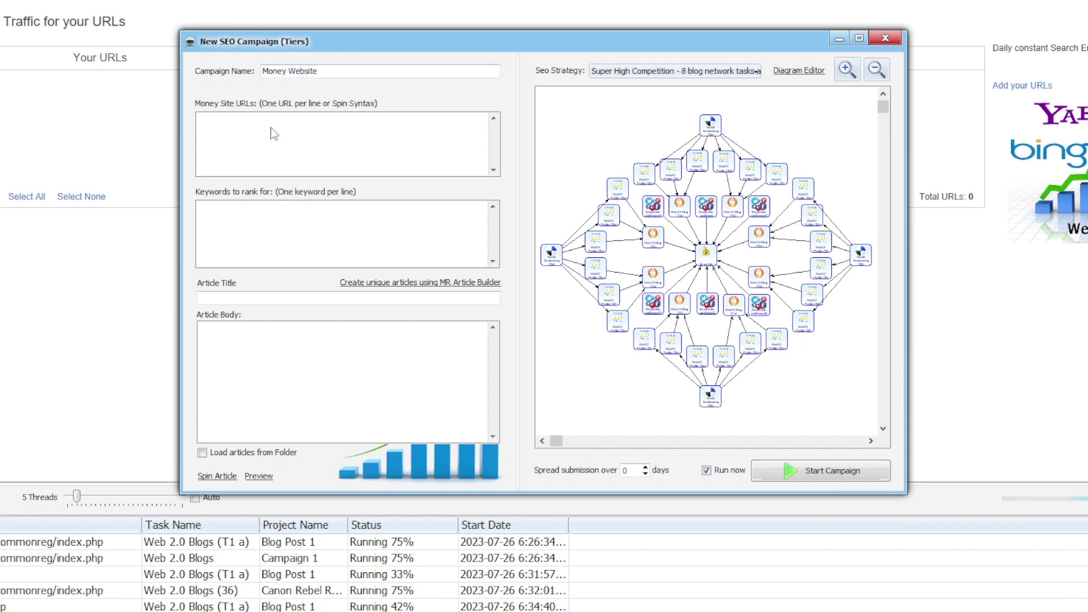
text(Looklikehome.com)
click(279, 231)
key(ctrl+v)
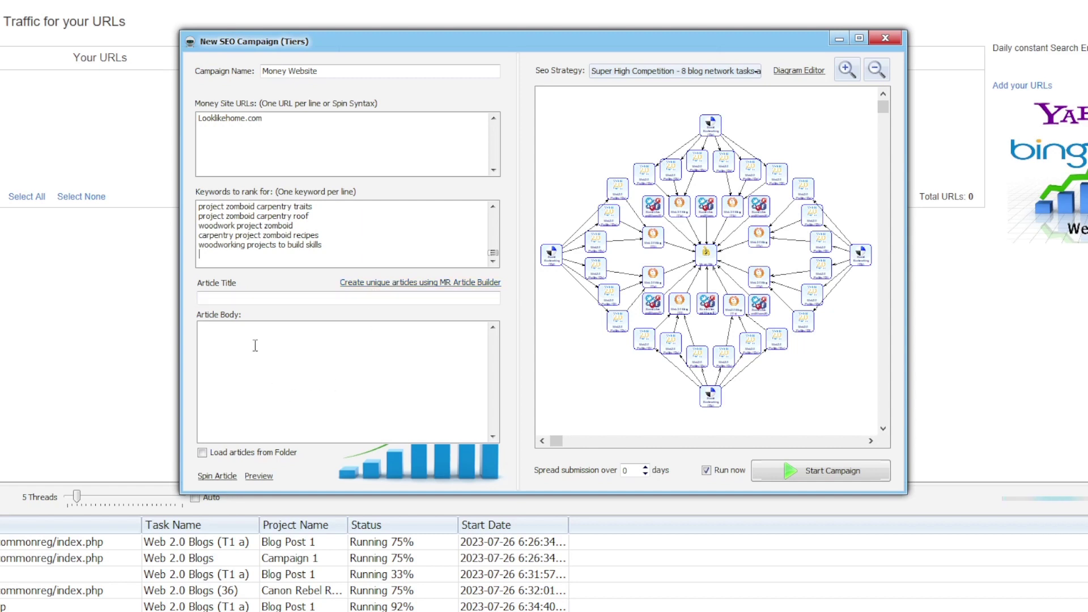
- Create unique articles with MR Article Builder and change the SEO strategy to Video Embedding Power
click(401, 285)
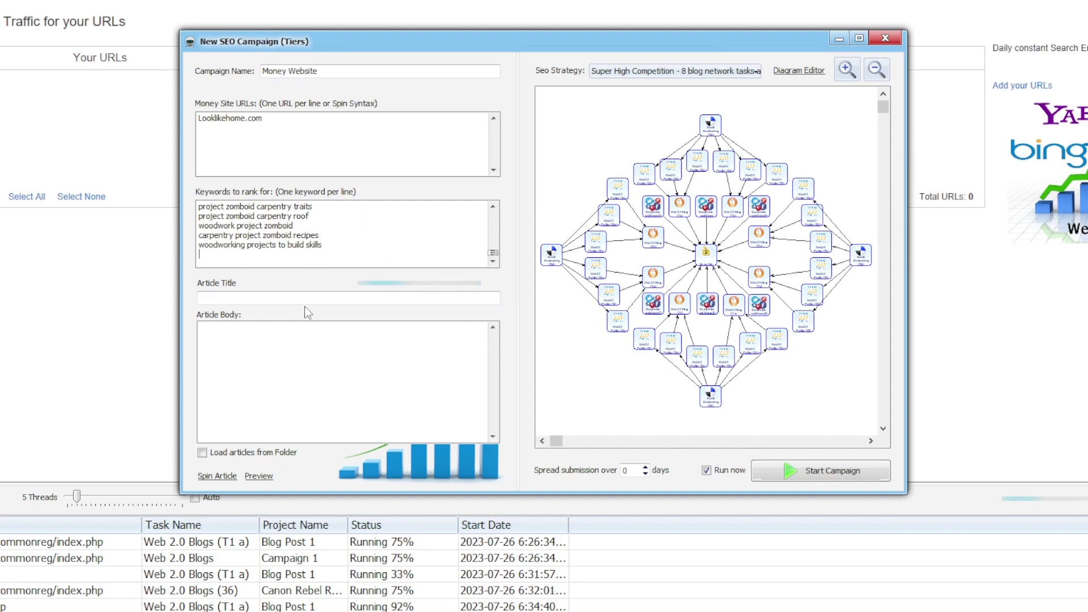
click(744, 76)
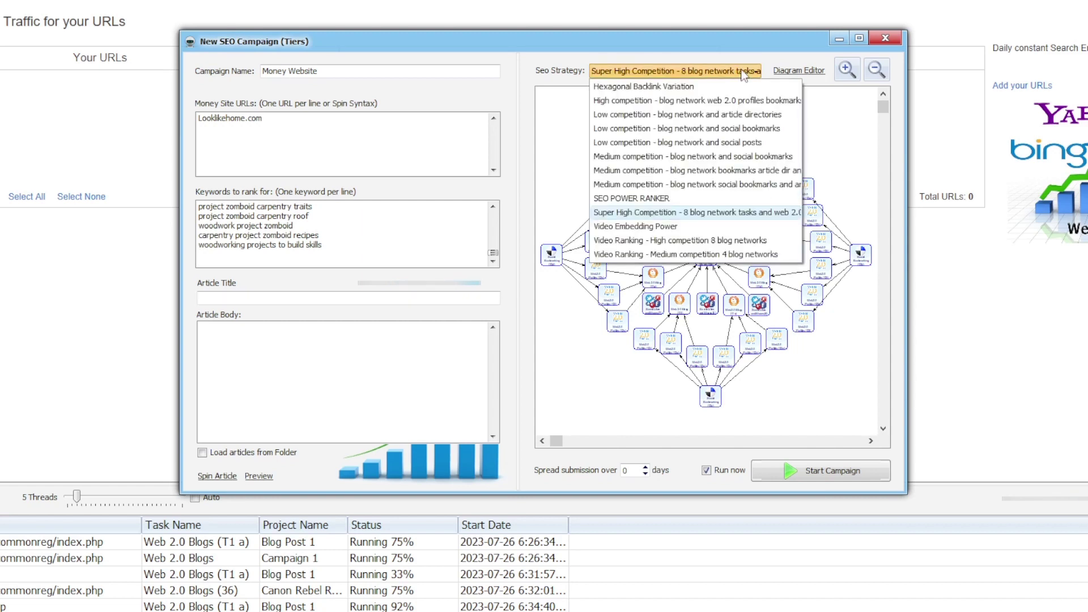
click(683, 228)
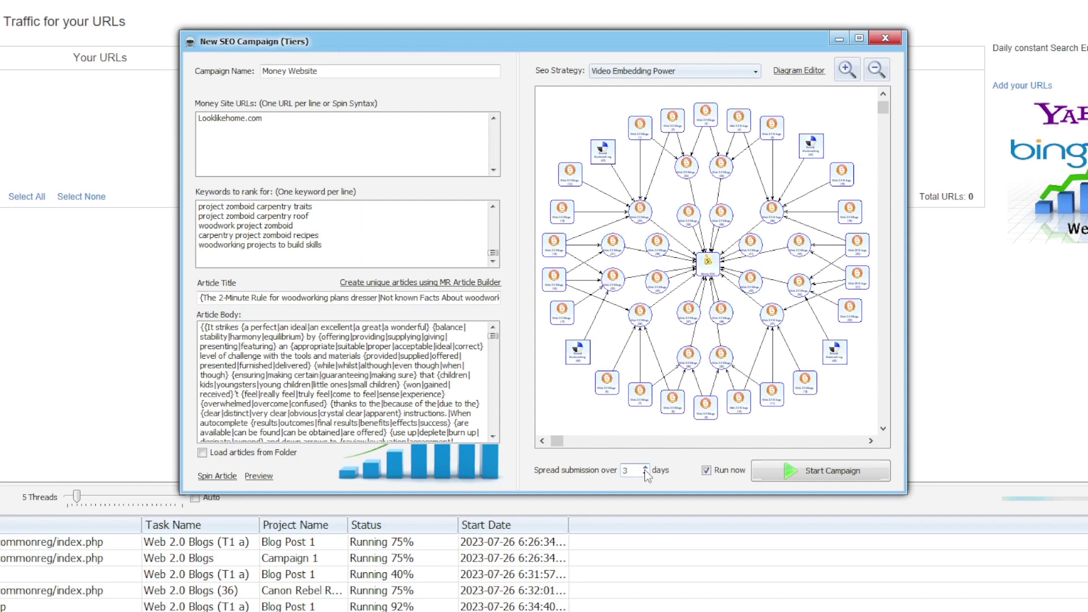
- Start the Money Website campaign with its submission spread over 3 days
click(766, 473)
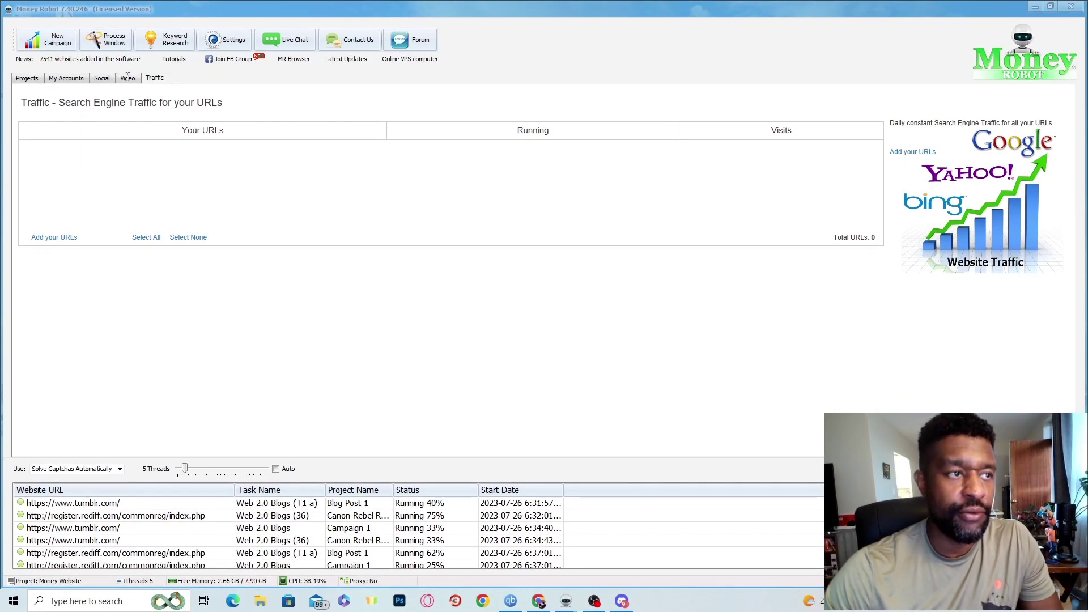
click(46, 44)
click(45, 44)
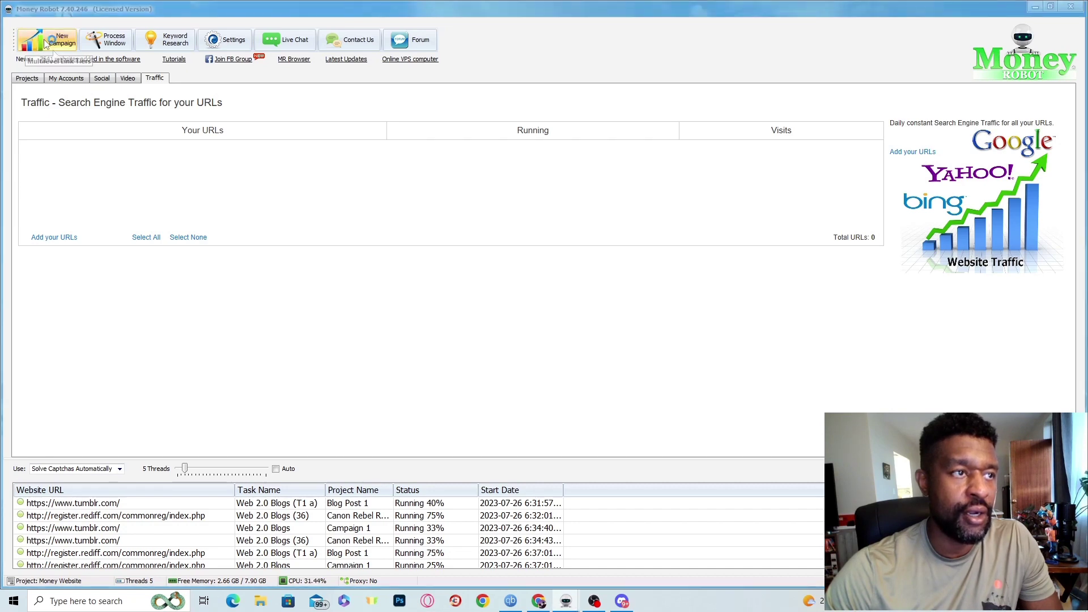
- Review the tasks, profiles, URLs and logs of the Money Website project
click(28, 78)
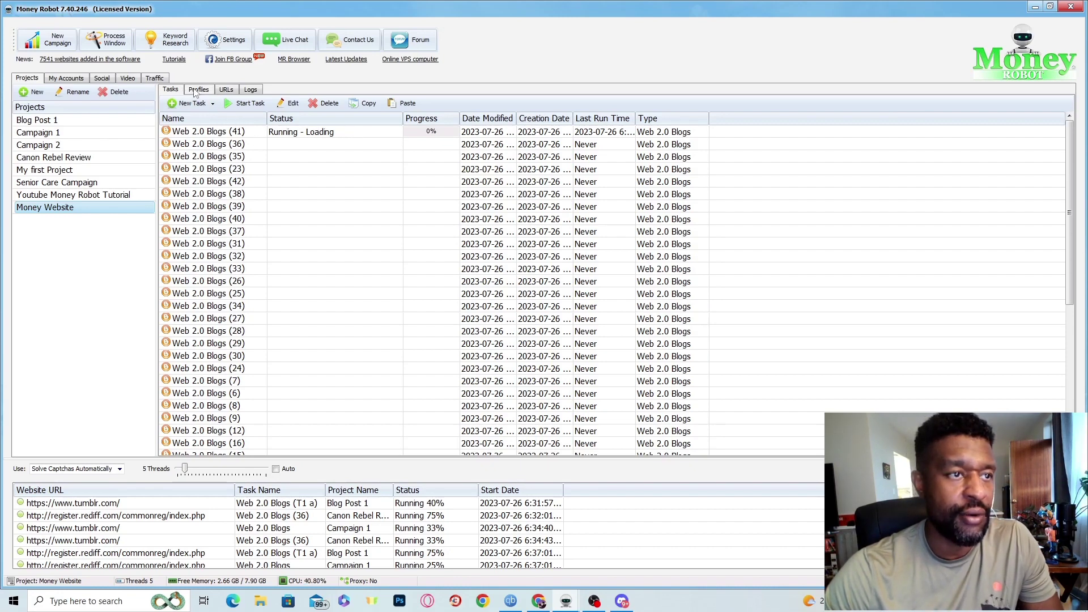
click(197, 91)
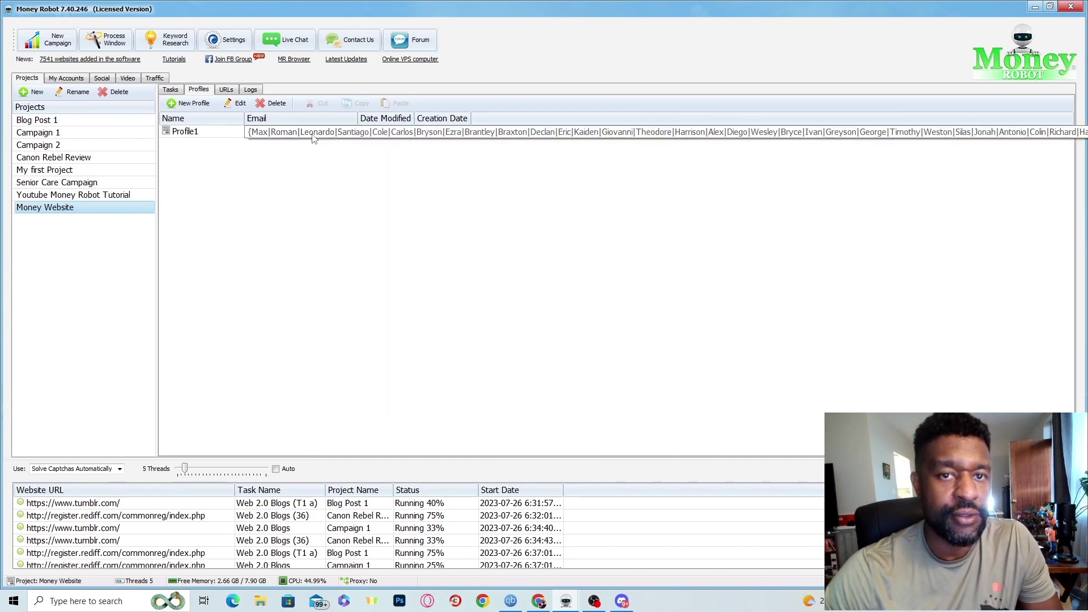
click(226, 90)
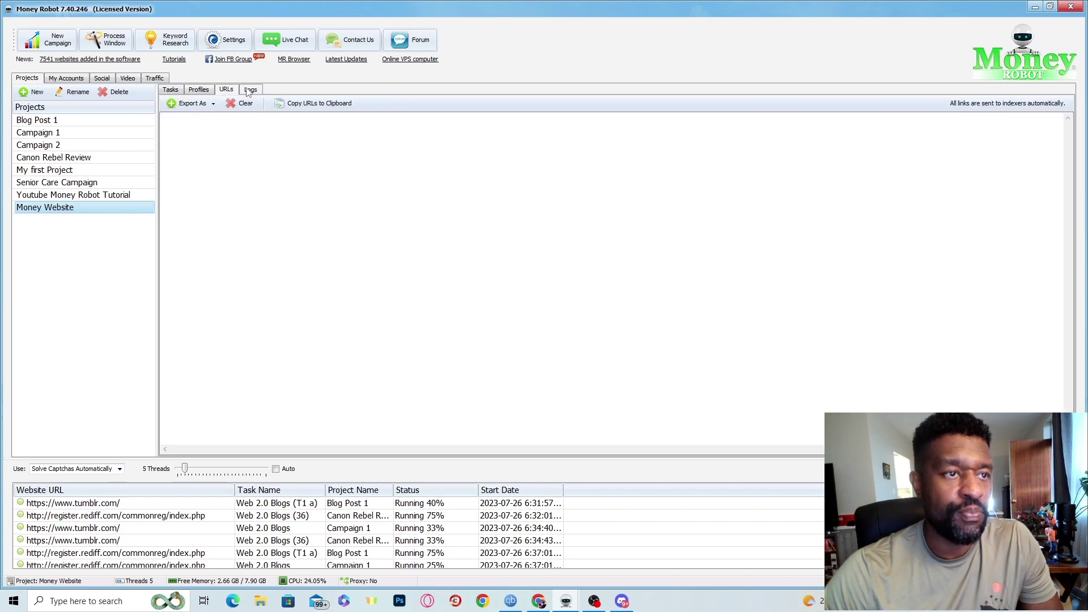
click(249, 91)
click(229, 91)
click(196, 91)
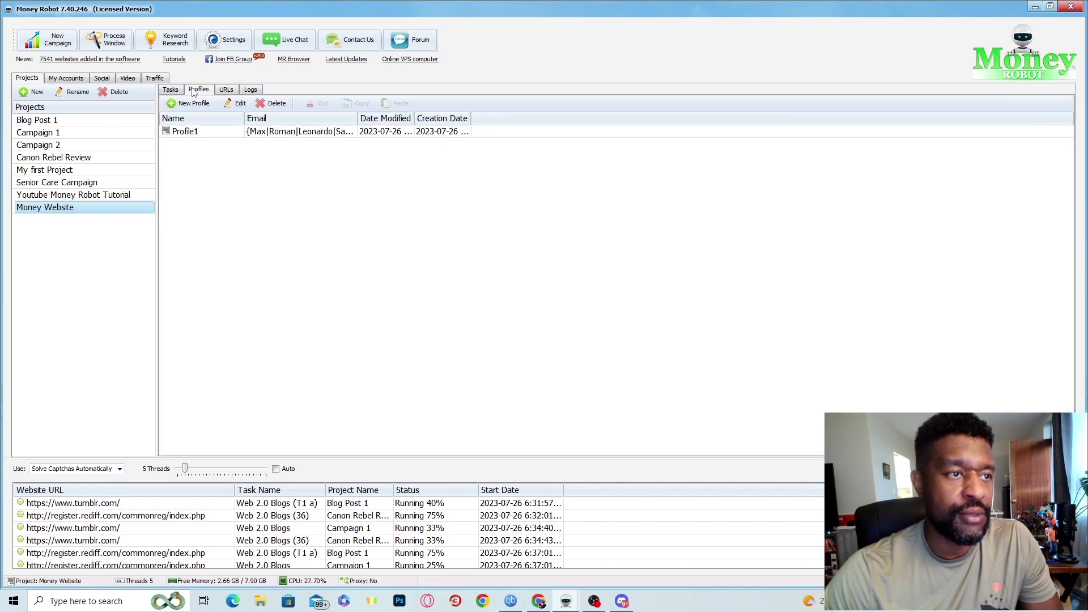
click(171, 91)
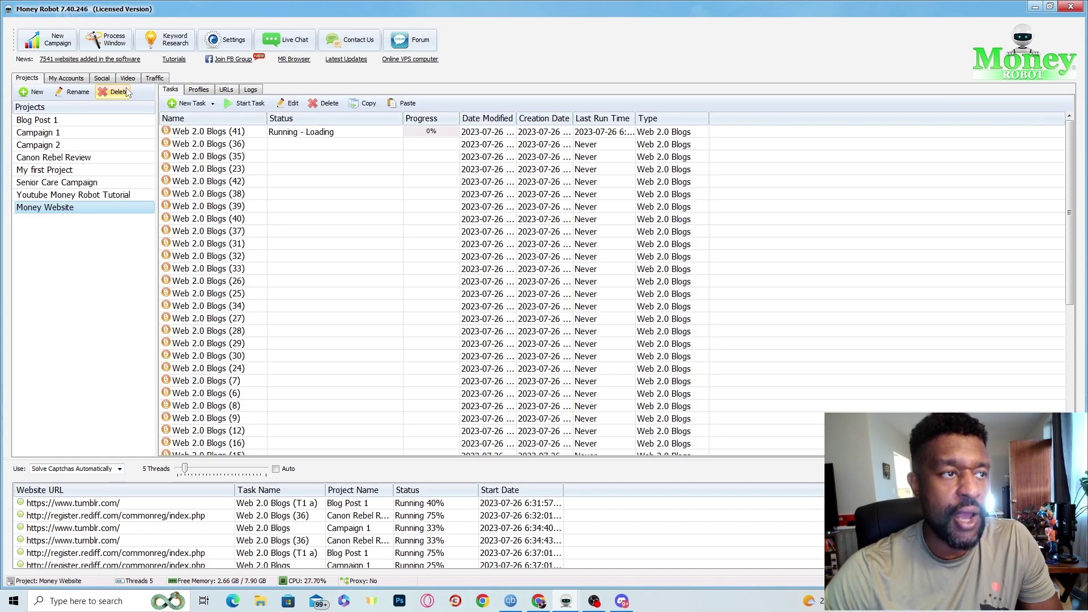
click(193, 91)
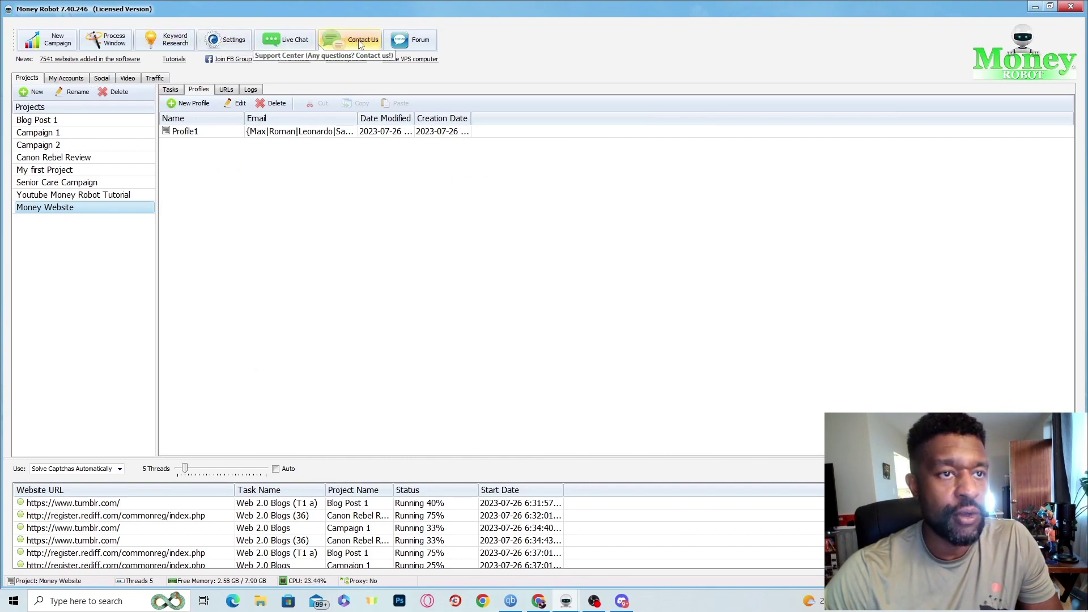
- Open the program settings and review the general options, captcha services, proxy and theme pages
click(232, 46)
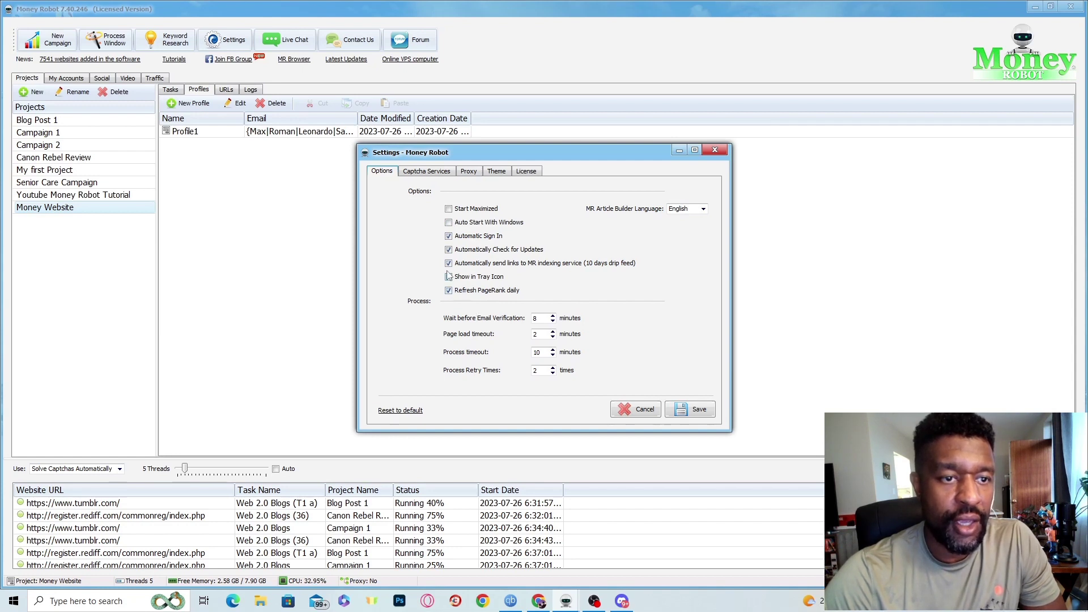
click(431, 172)
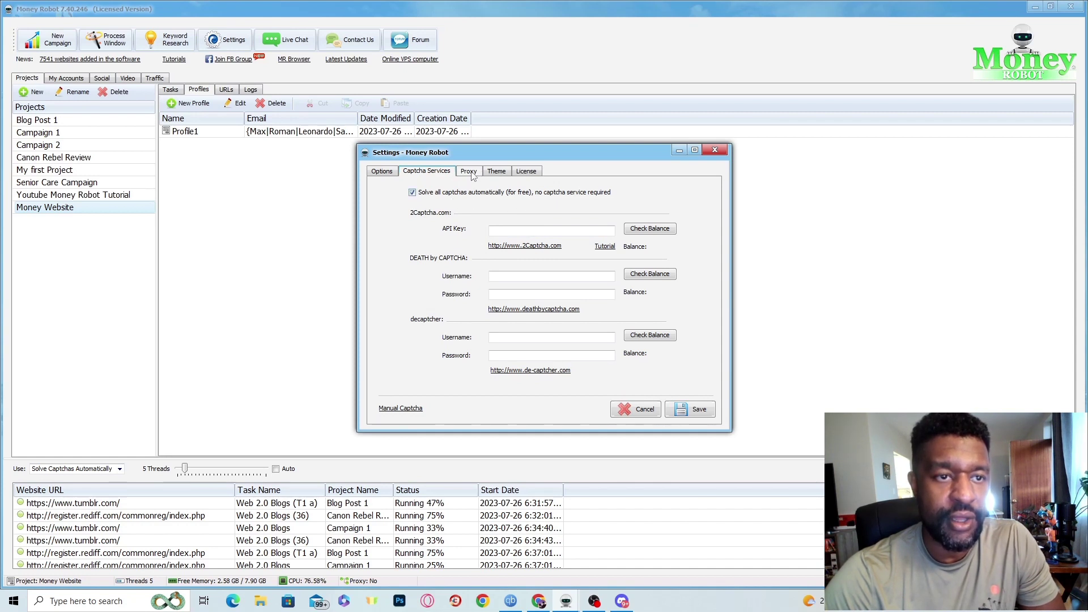
click(472, 174)
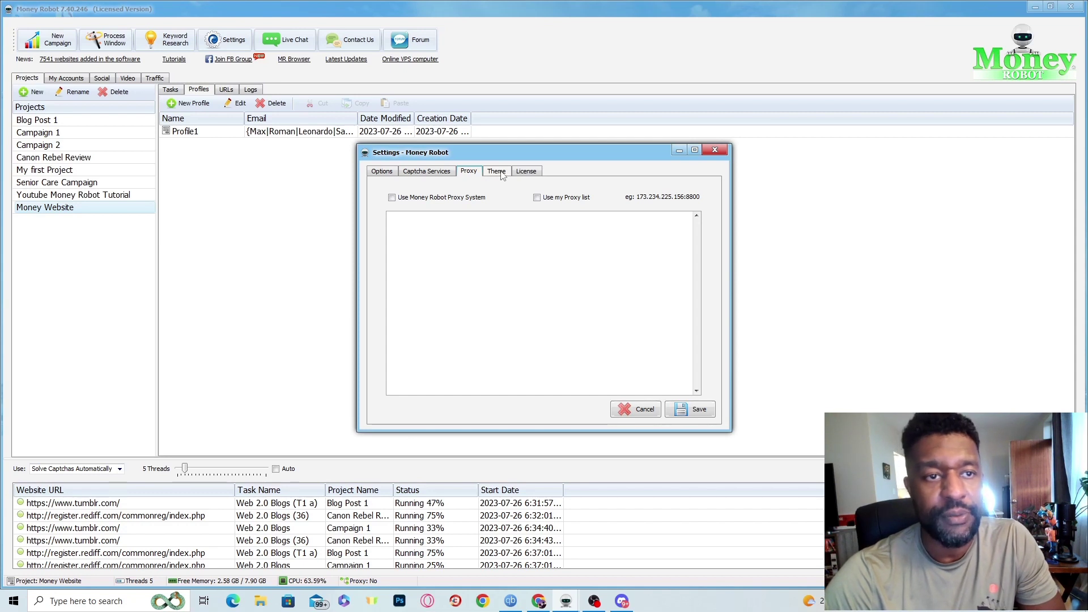
click(502, 175)
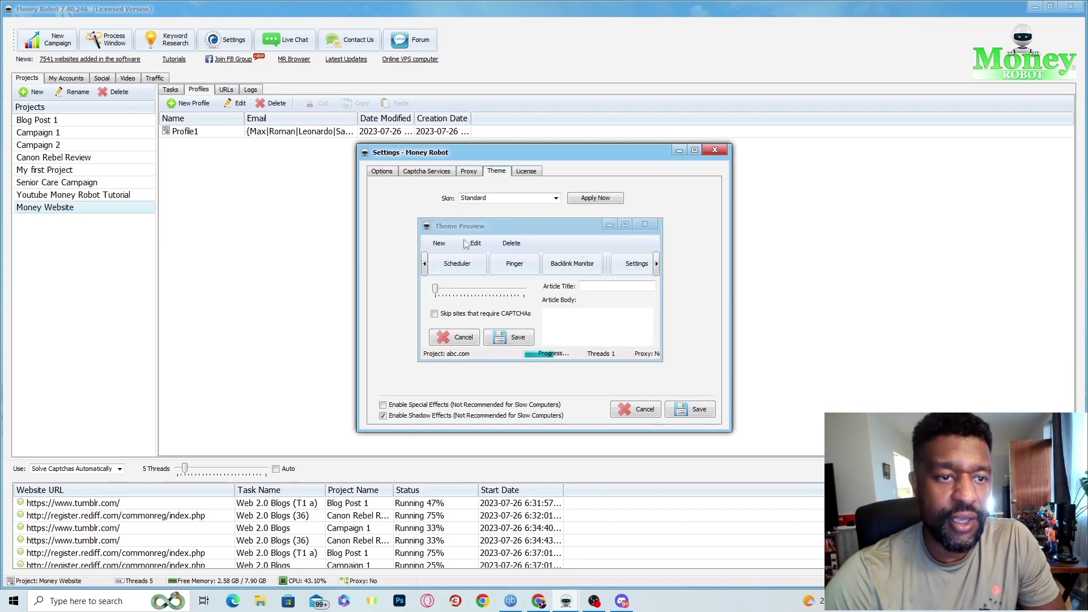
- Preview the 2010Black_Aero and 2010Black_Ext skins and close the settings without saving
click(514, 199)
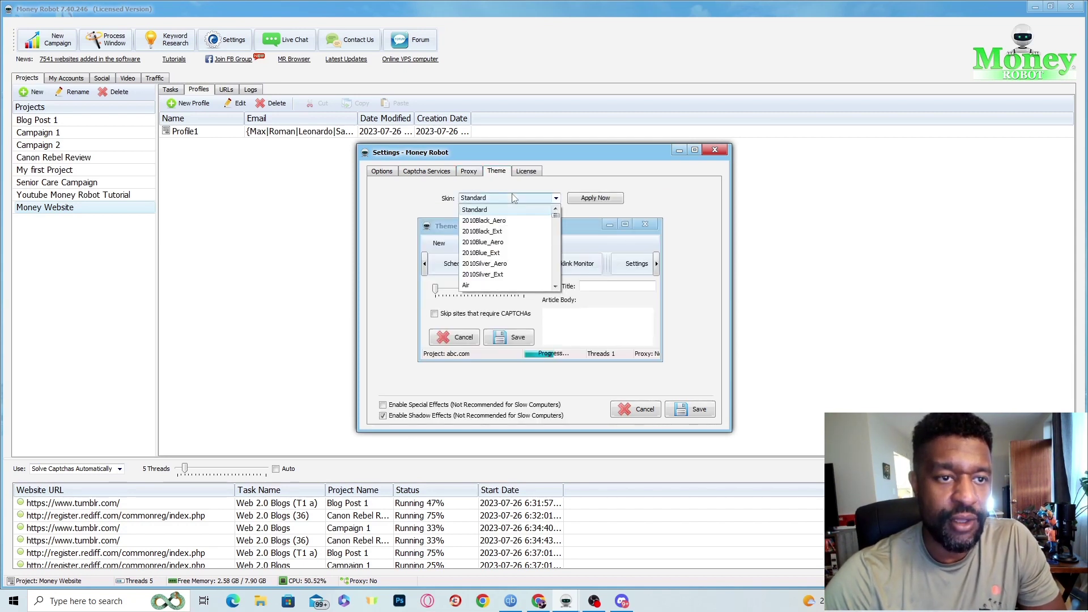
click(515, 221)
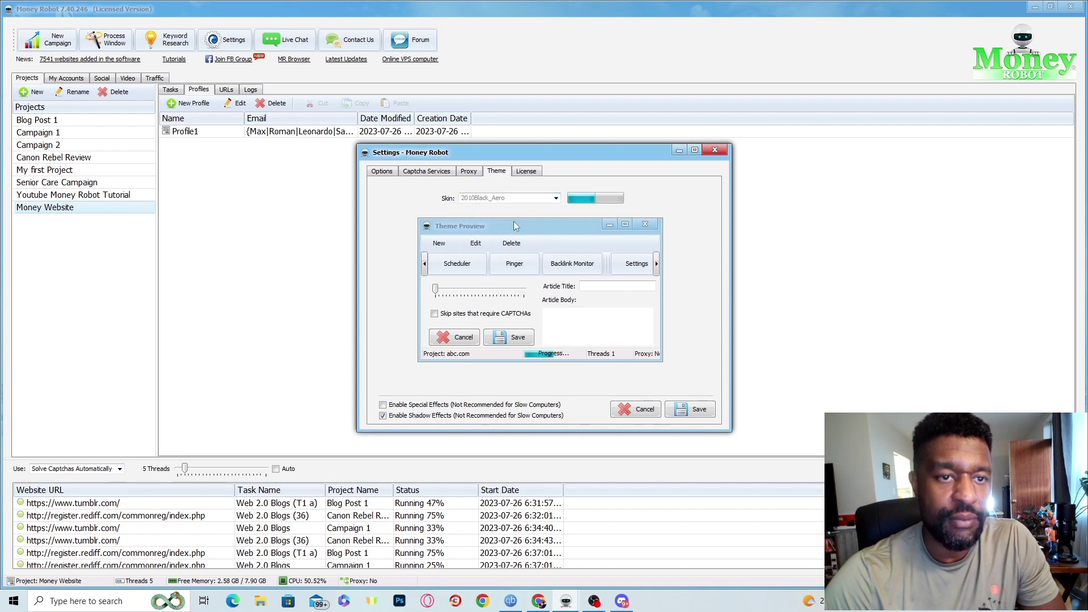
click(542, 198)
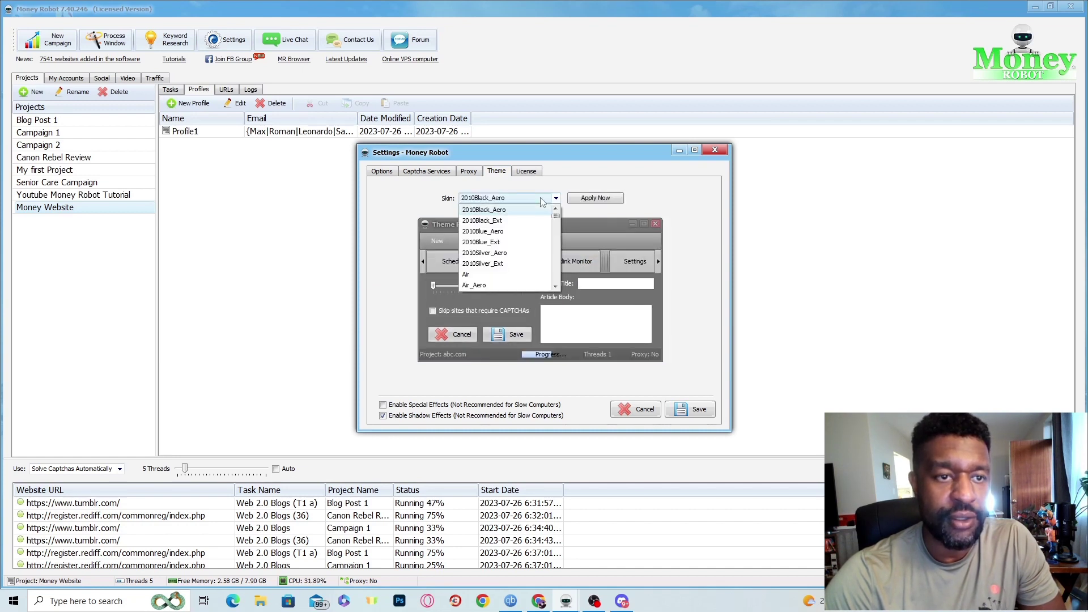
click(523, 213)
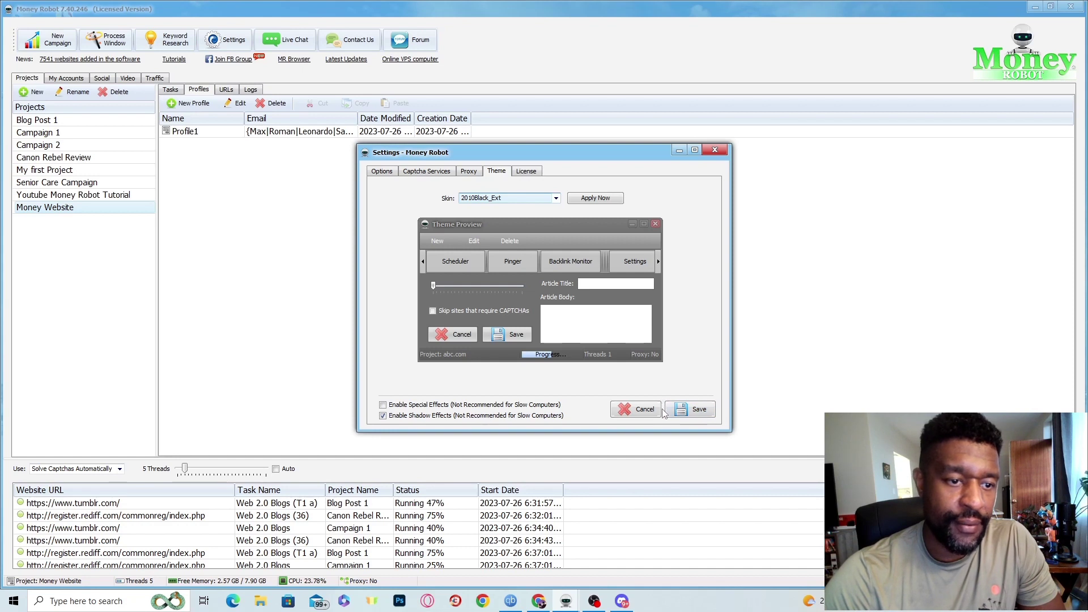
click(636, 410)
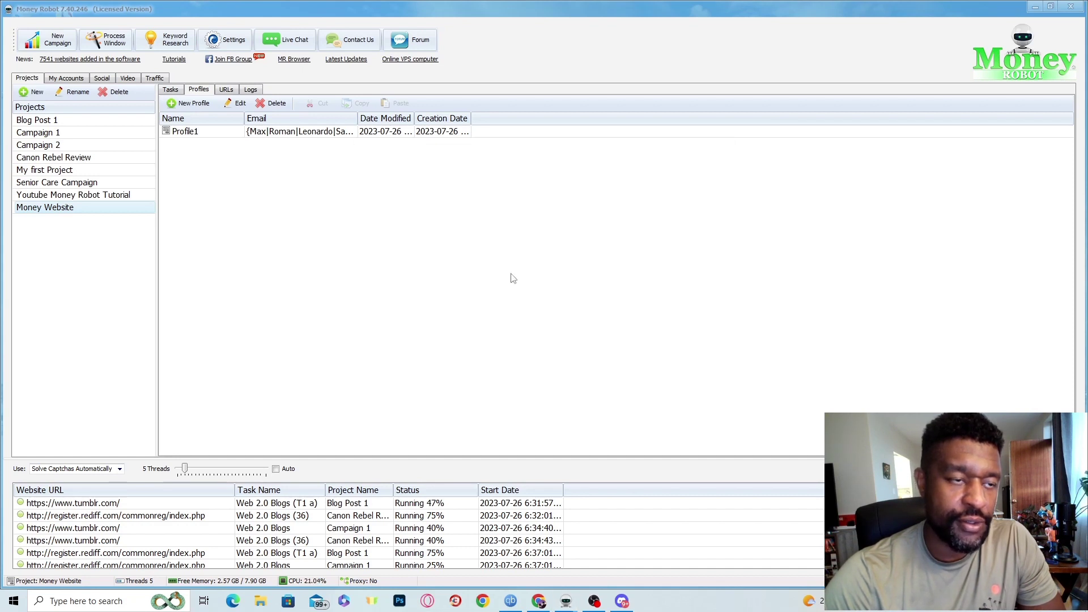
- View Money Robot's live chat and contact pages in the browser, closing each one after viewing
click(288, 45)
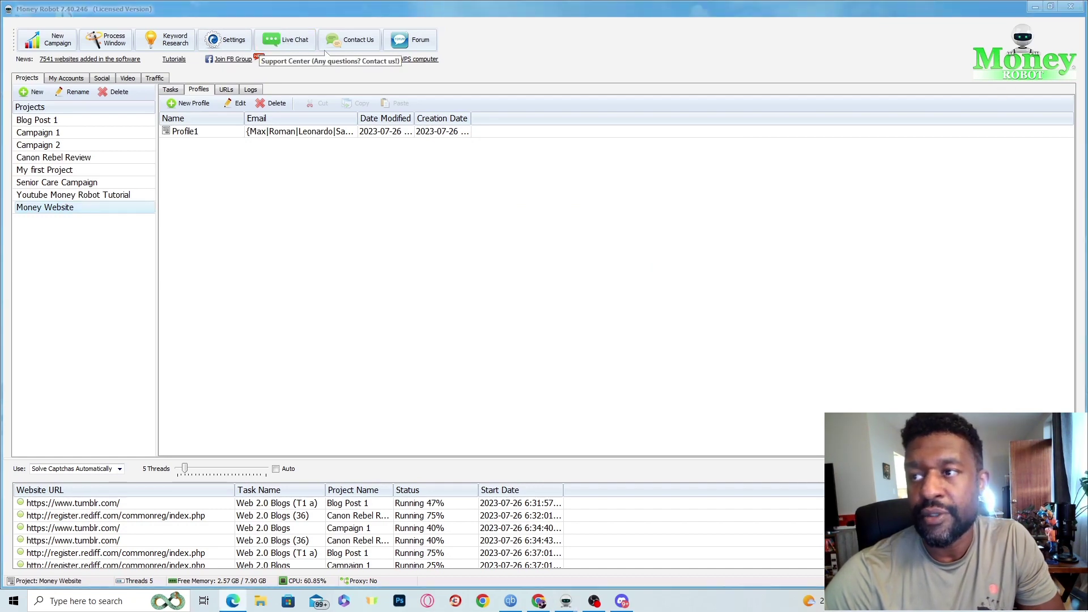
drag(1087, 83, 777, 85)
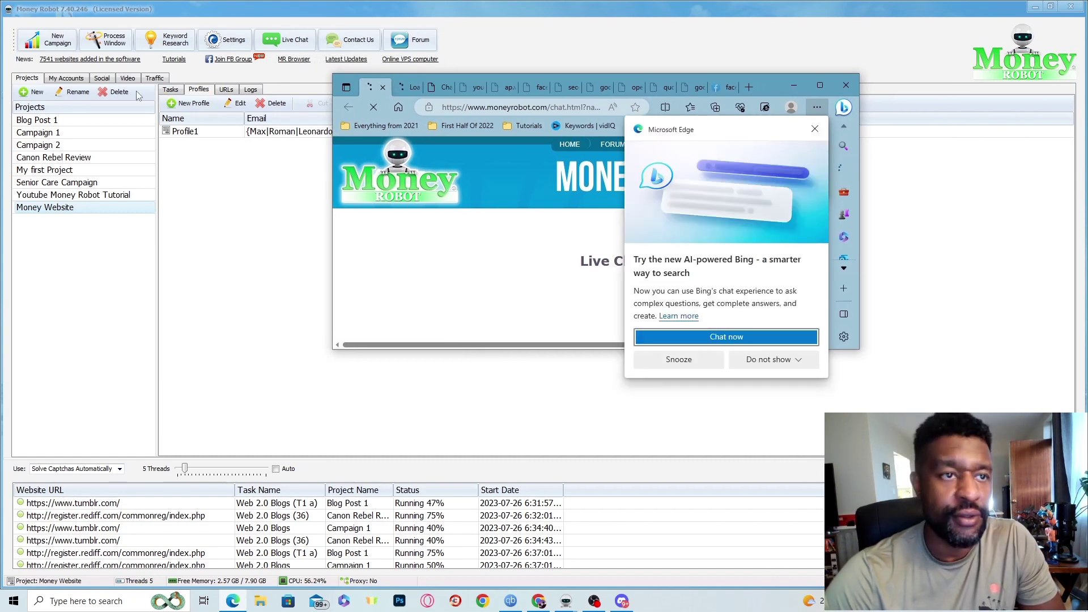
click(846, 85)
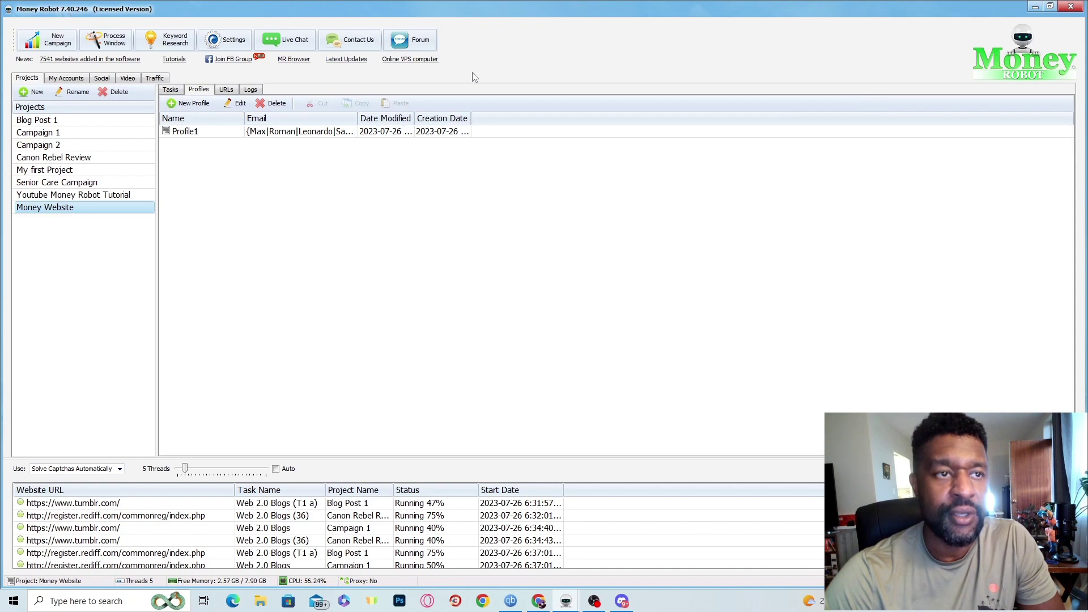
click(364, 46)
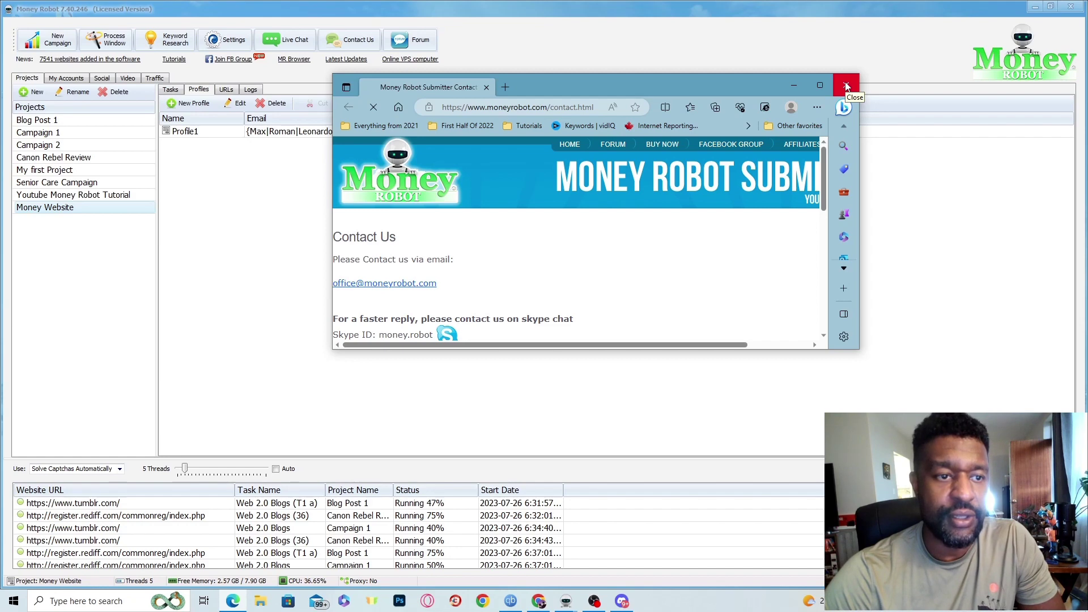
click(847, 85)
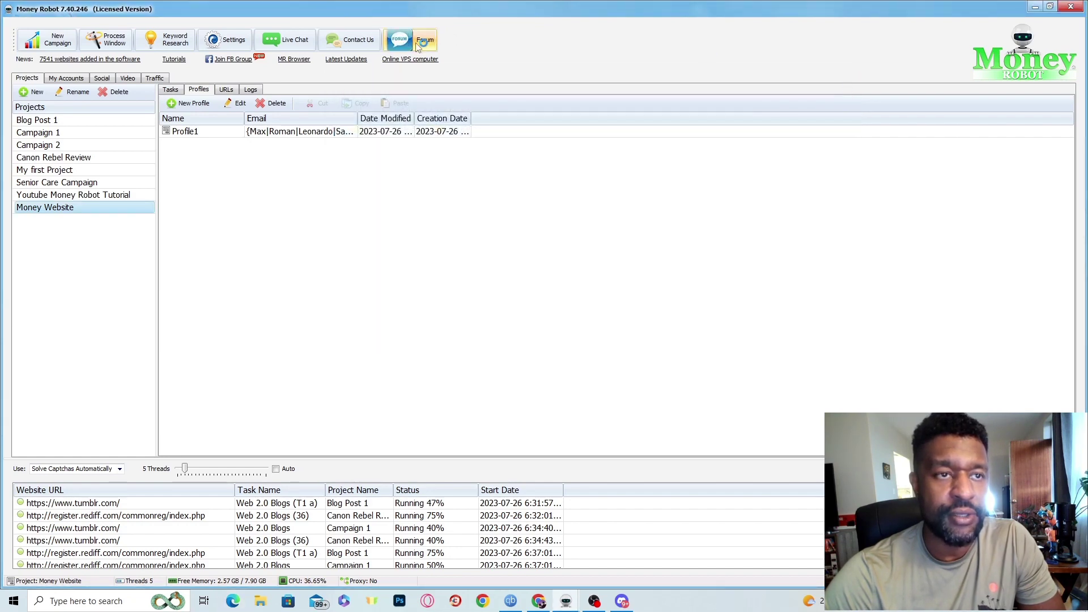
- Open the SEO Planet forum in a maximized browser window and look through its list of recent threads
click(411, 50)
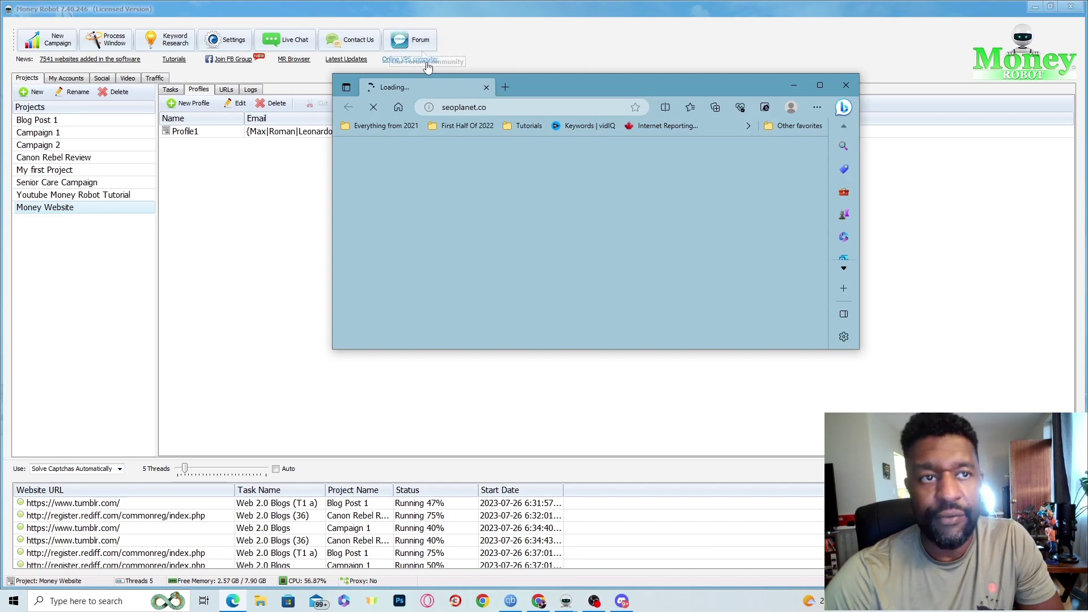
click(827, 85)
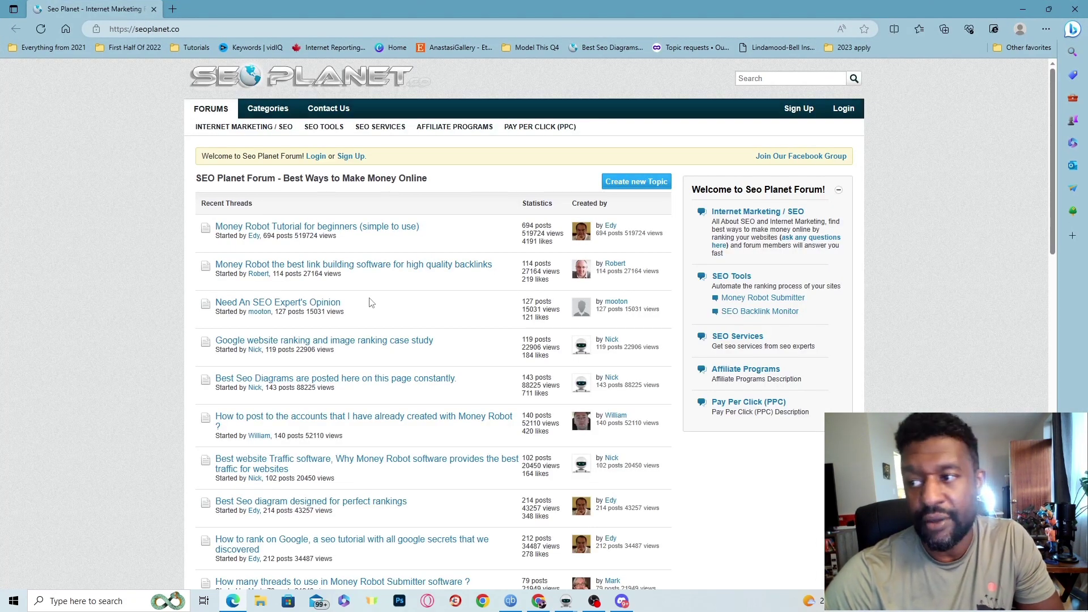
scroll(369, 306, down, 3)
scroll(369, 305, down, 5)
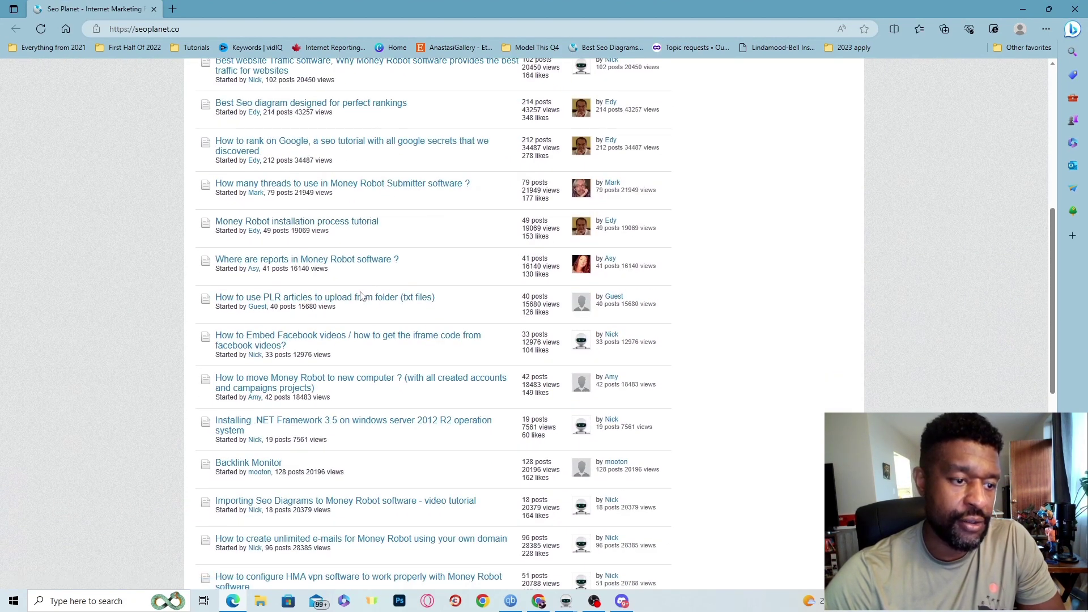
scroll(362, 297, down, 2)
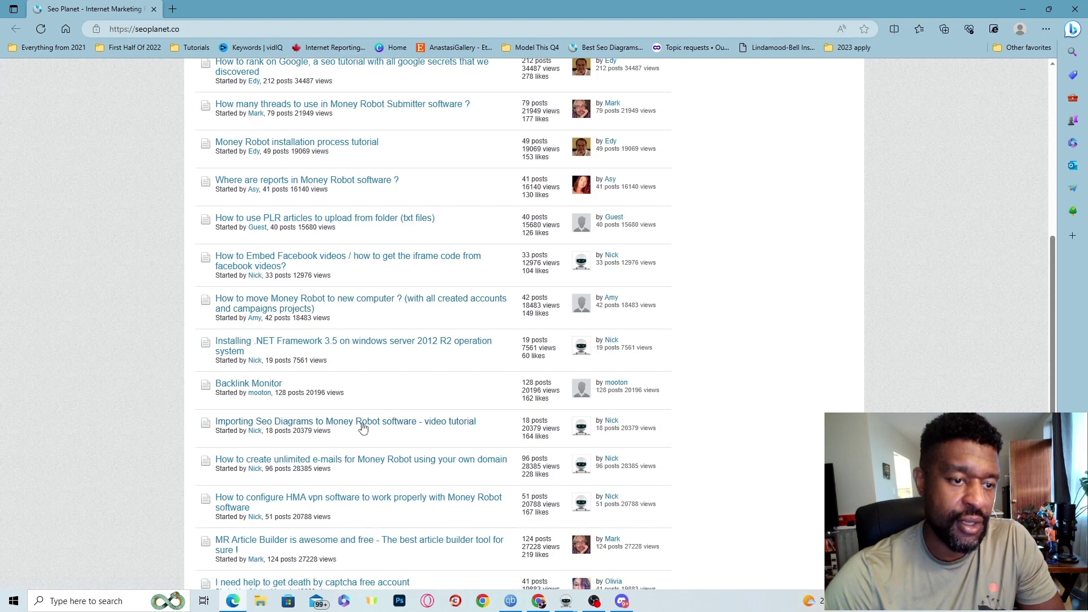
scroll(397, 426, down, 5)
scroll(409, 427, down, 4)
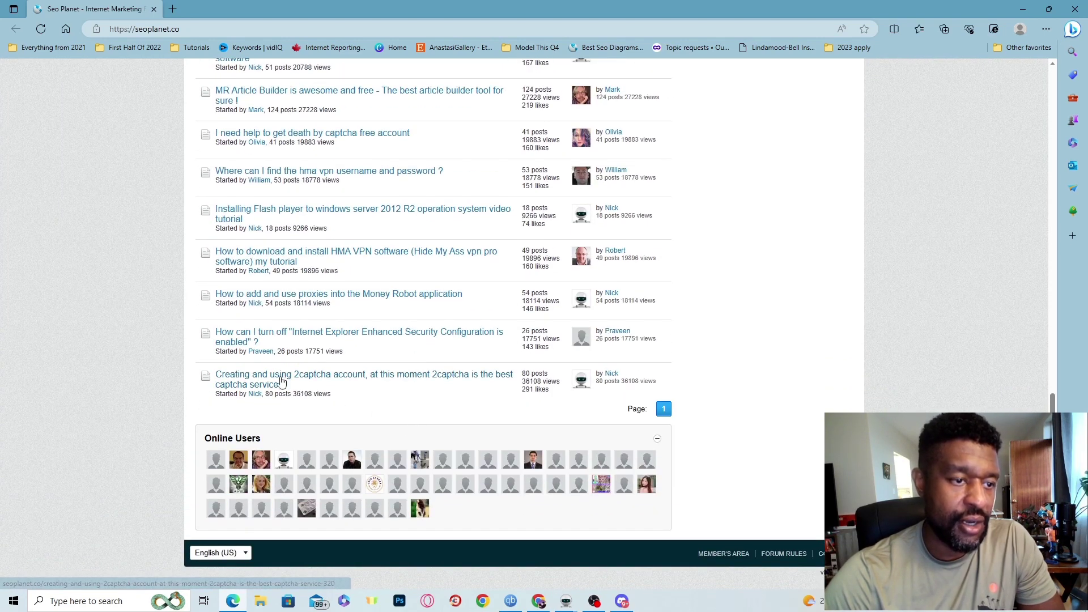
scroll(414, 426, up, 5)
scroll(342, 402, up, 4)
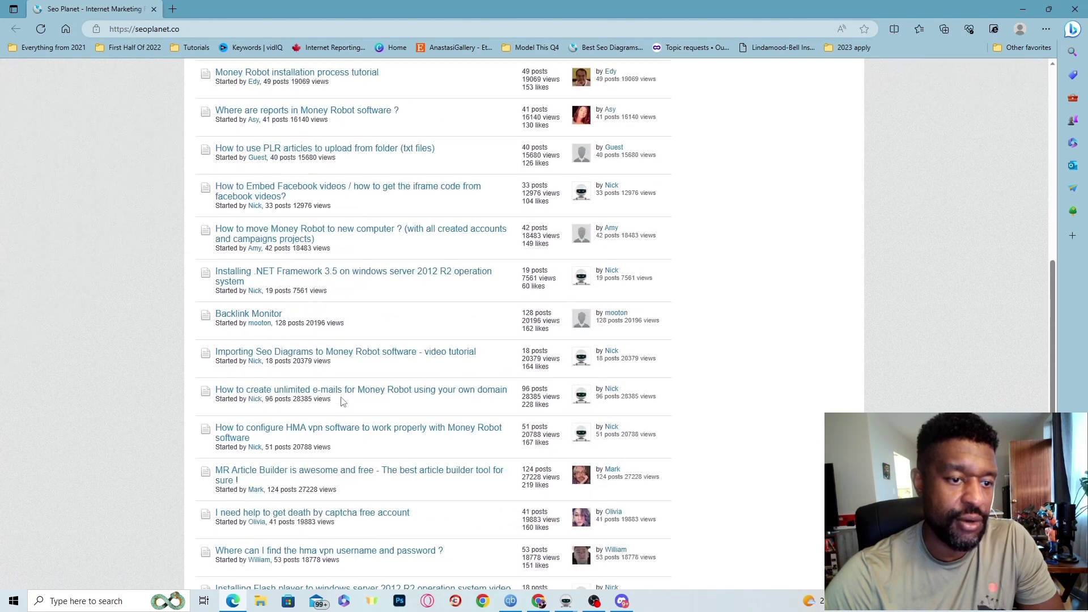
scroll(342, 401, up, 3)
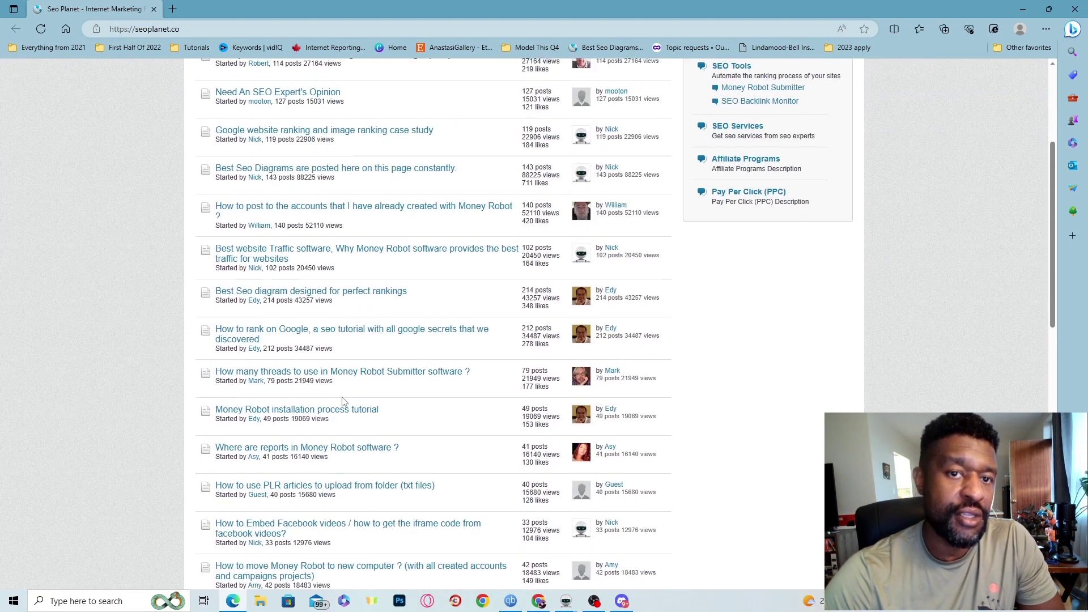
scroll(650, 377, up, 4)
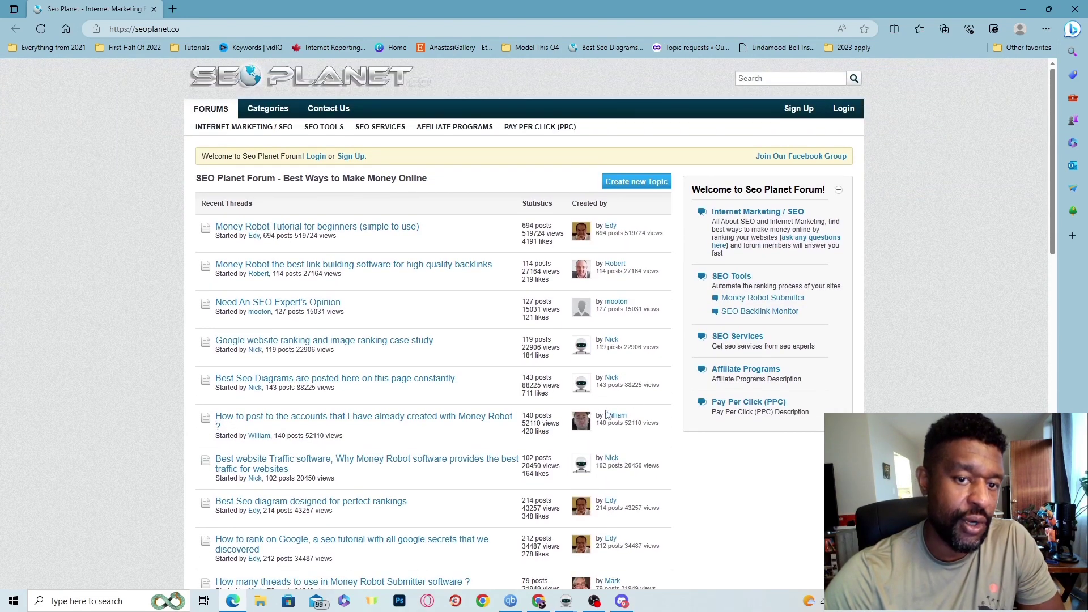
- Browse the forum's Pay Per Click, Affiliate Programs, SEO Services and Internet Marketing / SEO categories and examine the topics
click(731, 406)
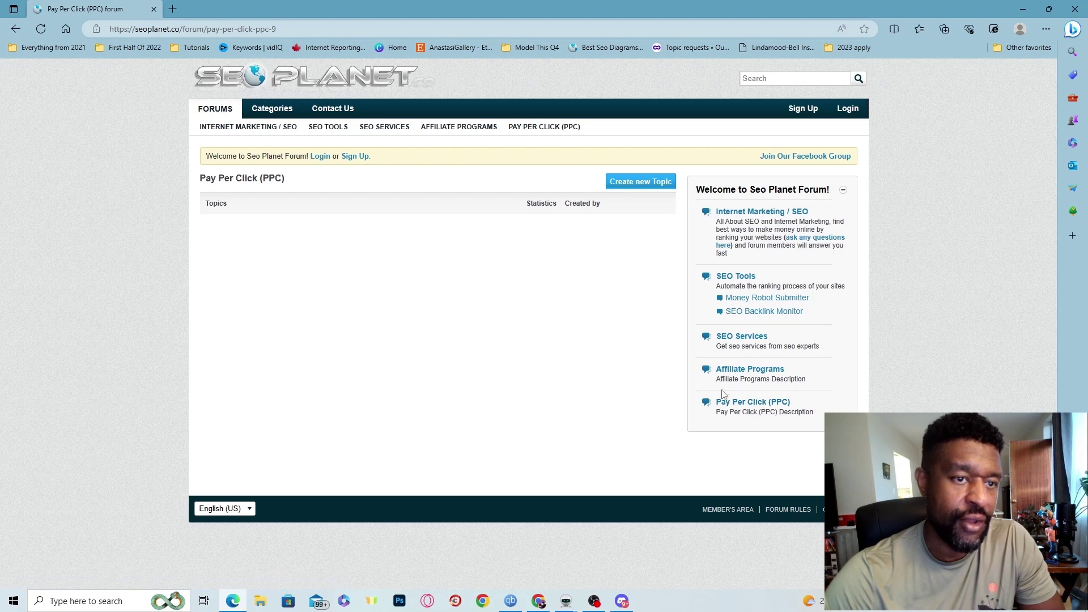
click(737, 372)
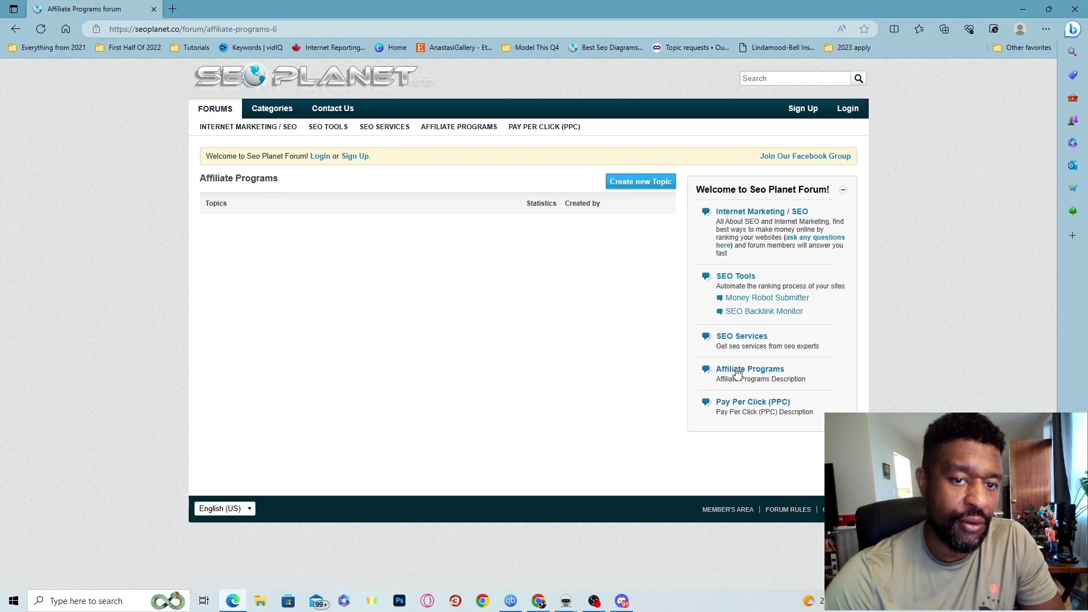
click(732, 339)
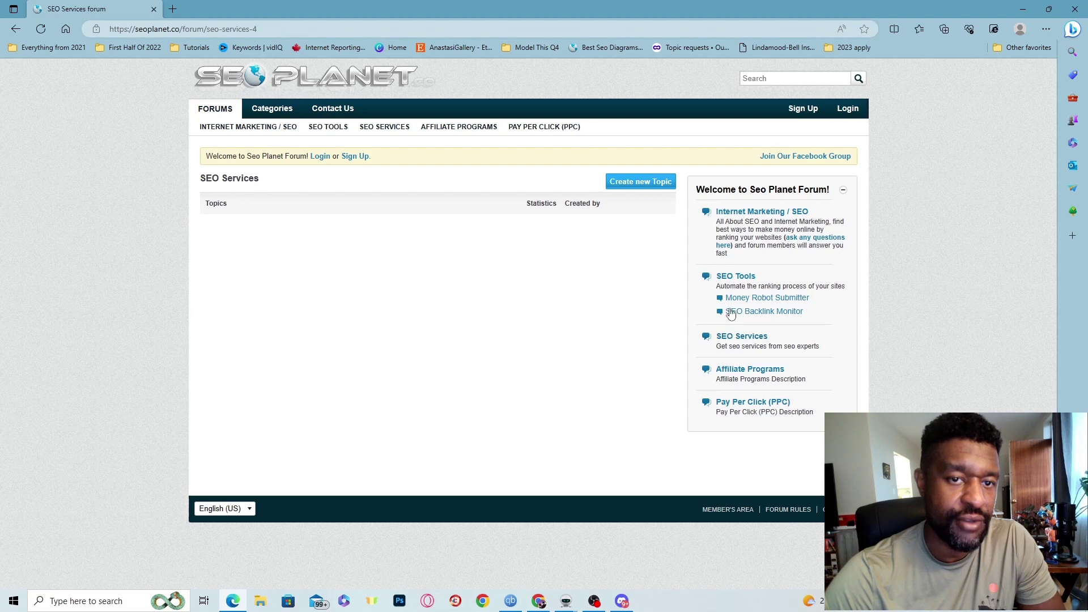
click(741, 214)
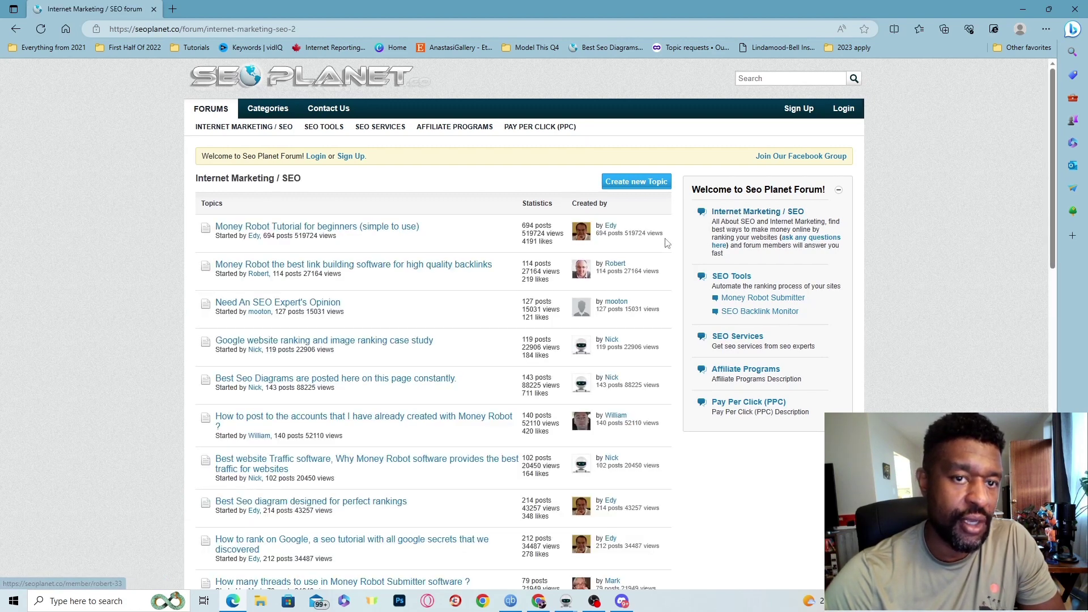
scroll(296, 409, down, 4)
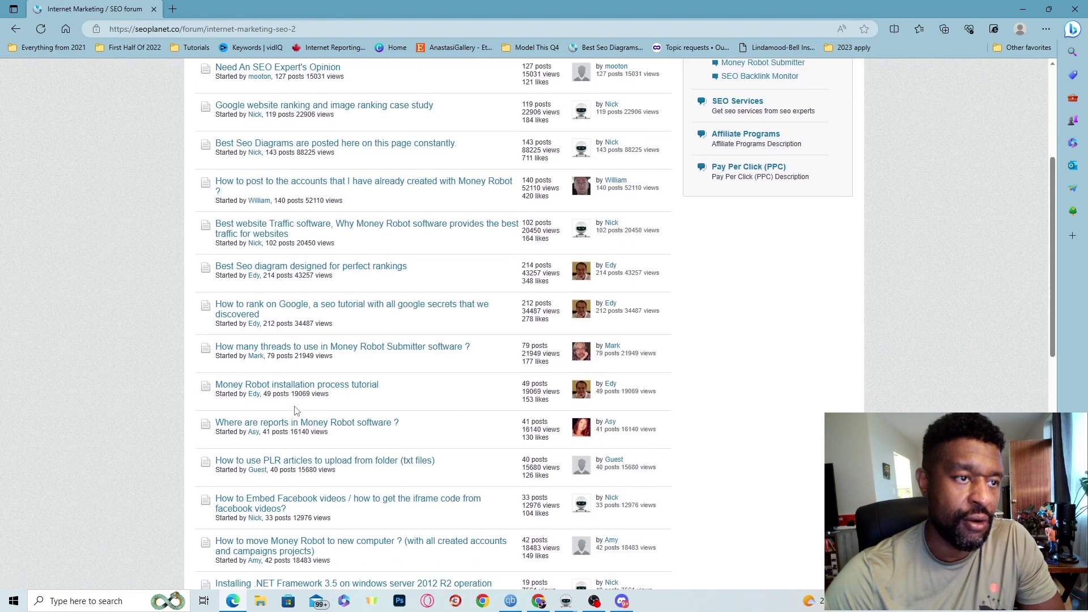
scroll(296, 409, down, 5)
scroll(413, 248, up, 1)
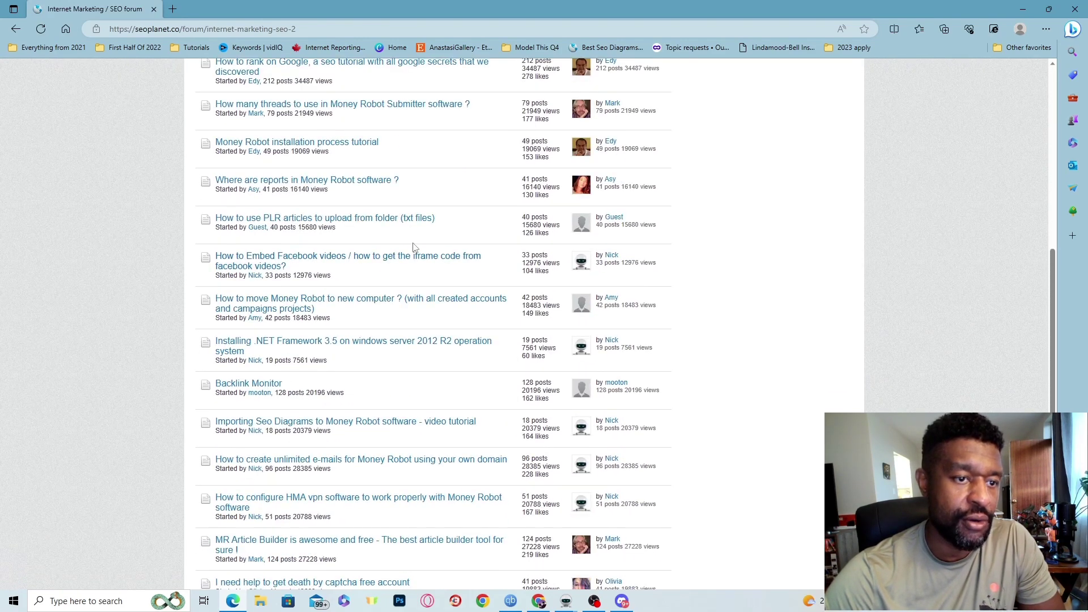
scroll(413, 413, down, 3)
scroll(407, 411, up, 11)
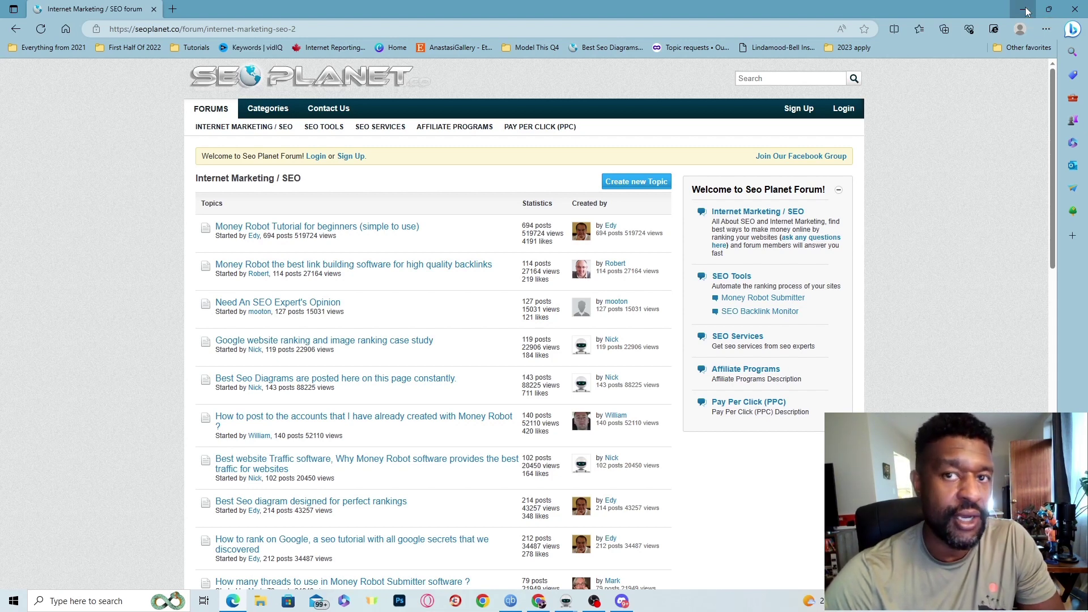
- Minimize the forum window to return to Money Robot and start a new campaign
click(1027, 11)
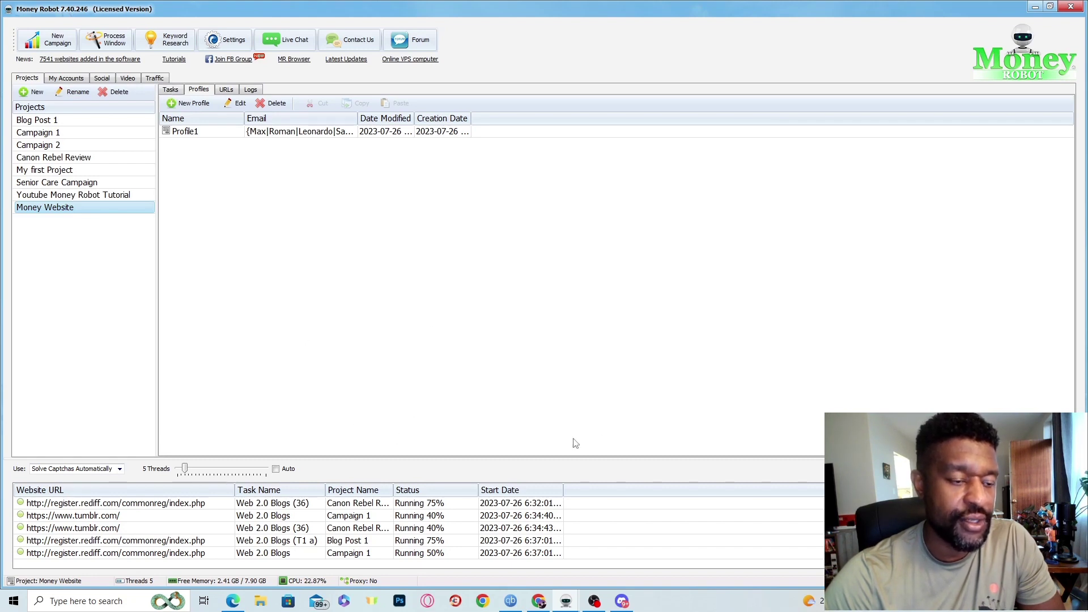
click(54, 39)
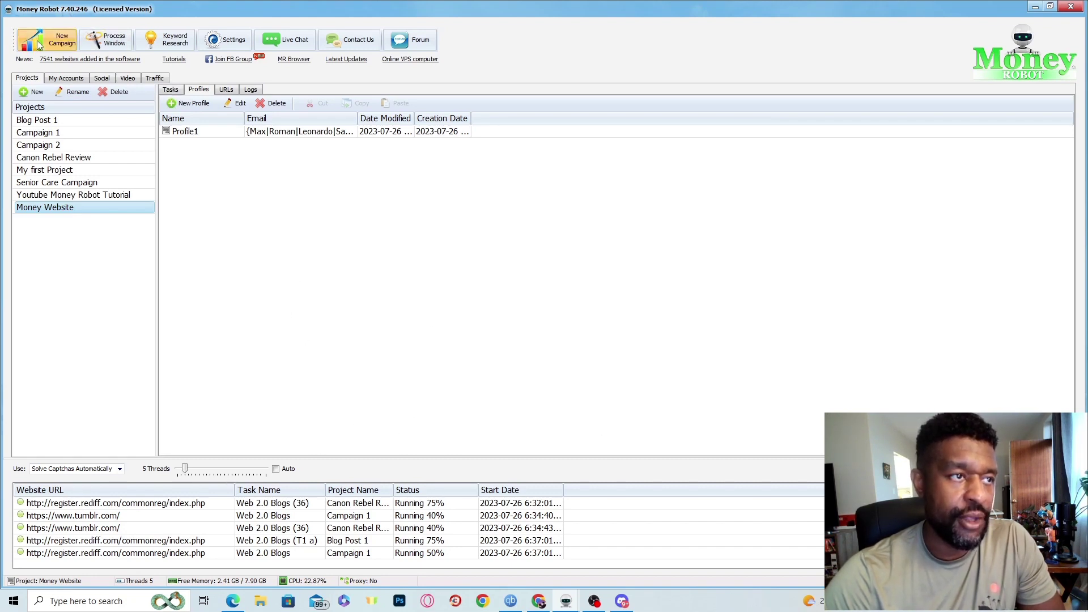